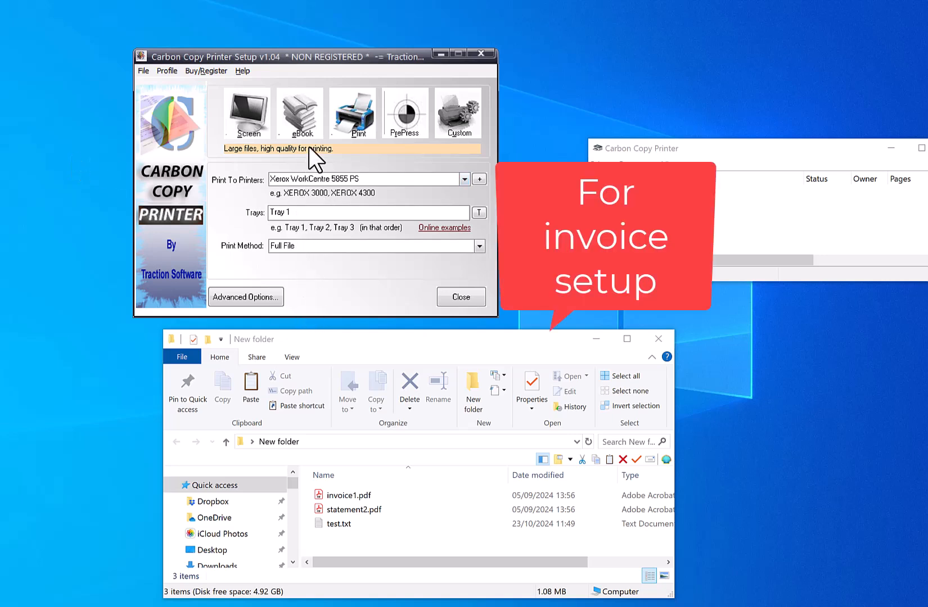
Save the current printer setup as a new settings file named tray1print in New folder
left_click(137, 67)
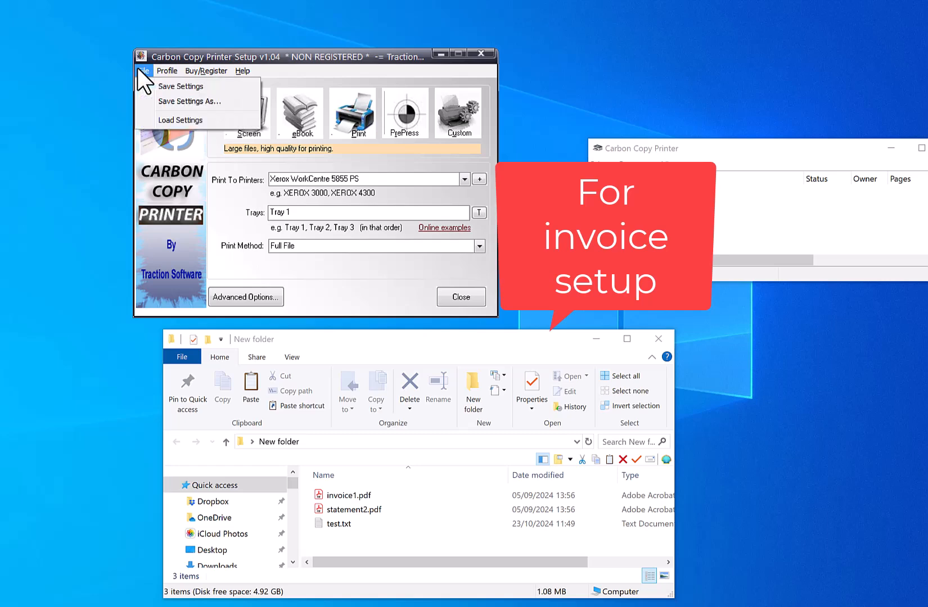
left_click(188, 101)
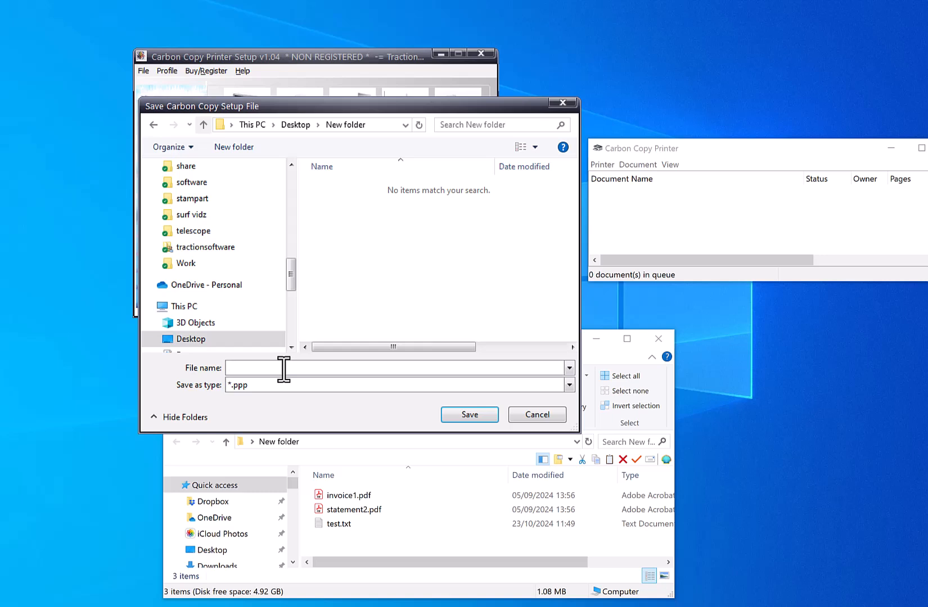
type("tray1print")
left_click(470, 414)
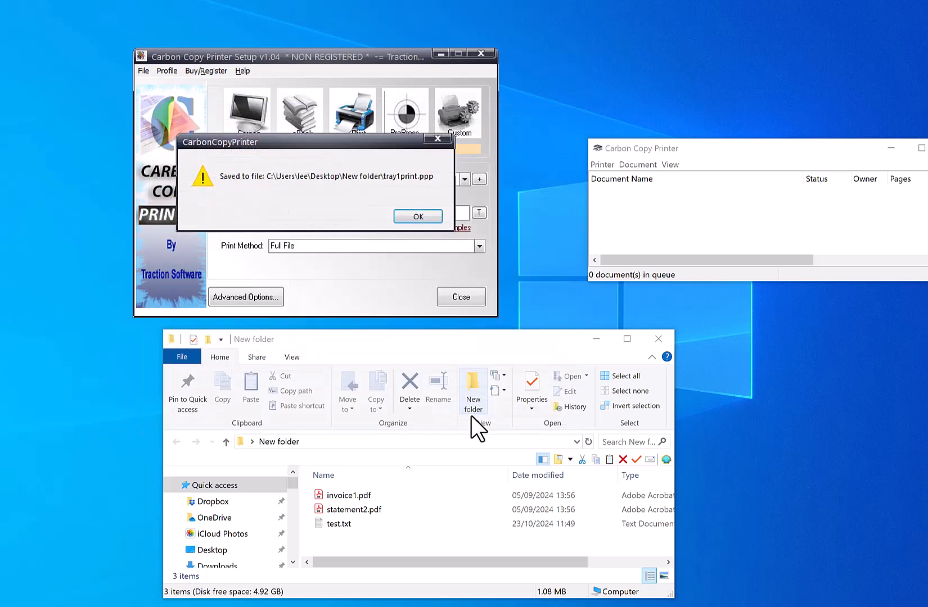
left_click(418, 217)
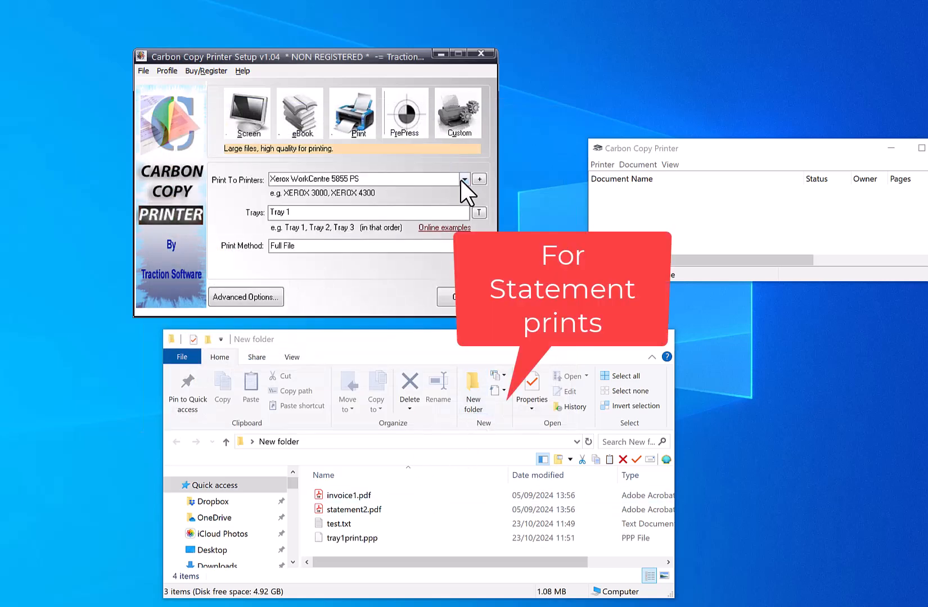
Set the target printer to RICOH IM C4500 PCL 6 and reduce its trays to Tray 1, Tray 2
left_click(464, 179)
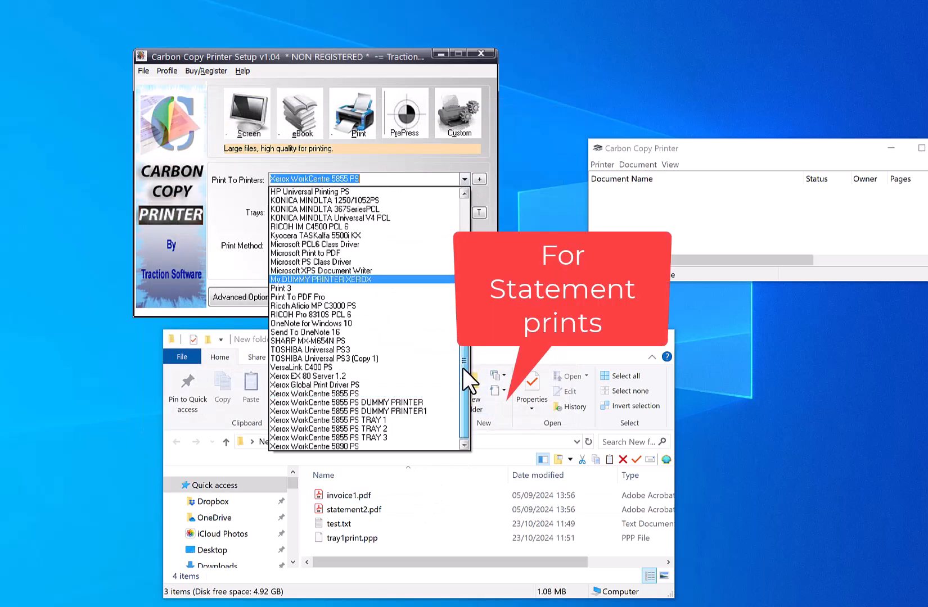
scroll(463, 369, "up", 5)
left_click(366, 286)
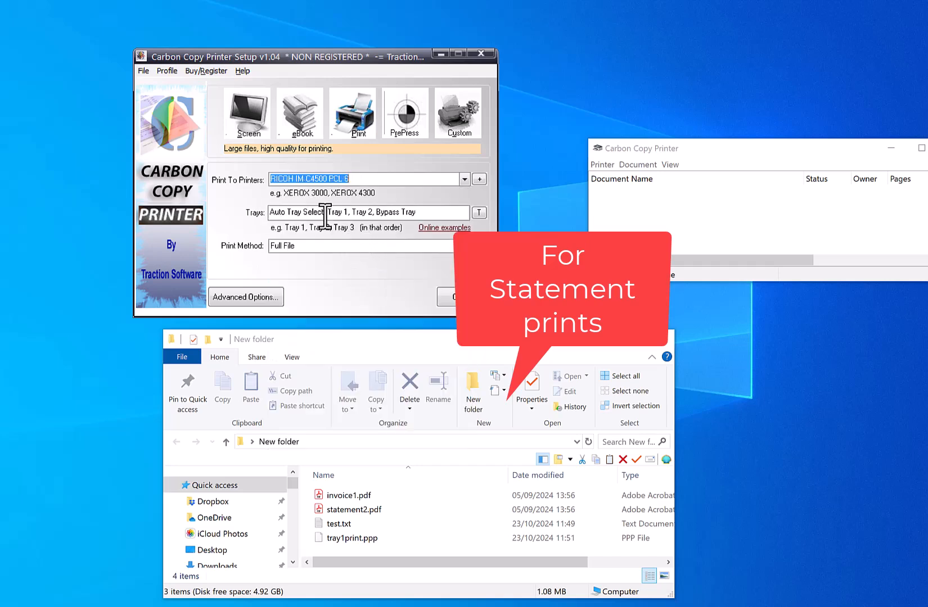
left_click_drag(327, 212, 499, 214)
key("Delete")
key("Delete")
Set the print method to Page by Page
left_click(465, 246)
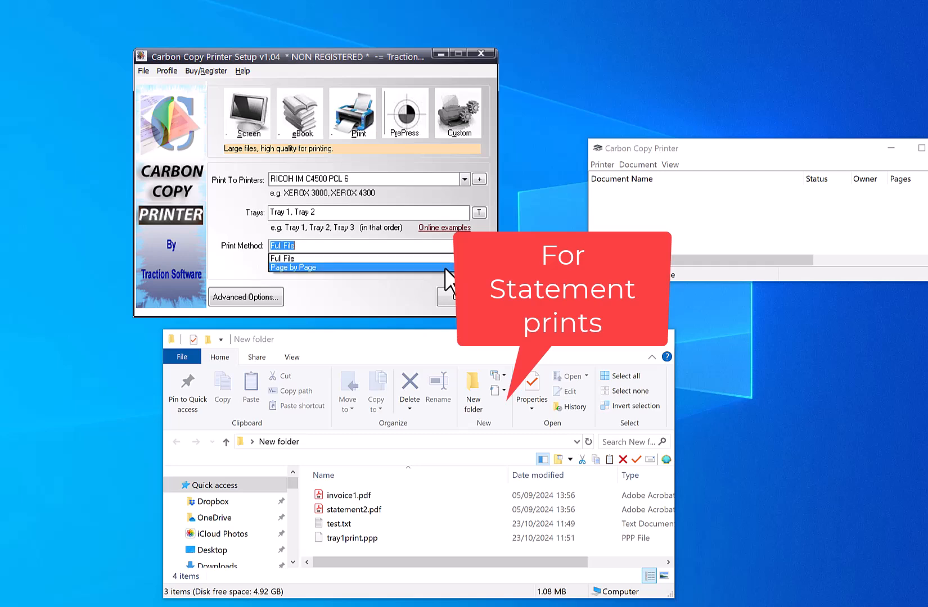
left_click(444, 267)
left_click(396, 179)
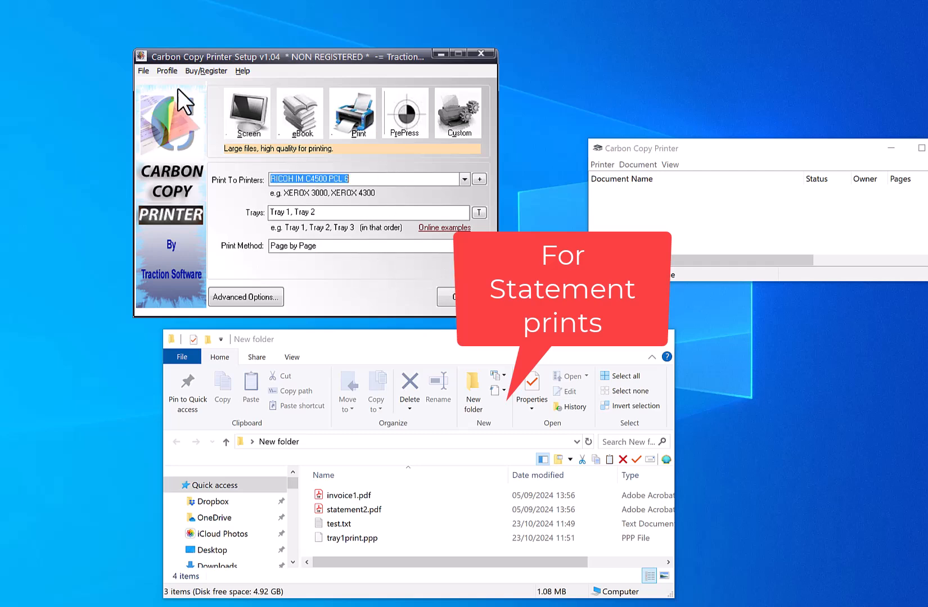
Save the Ricoh setup as a new settings file named tray2ricoh_print.ppp in New folder
left_click(143, 70)
left_click(198, 101)
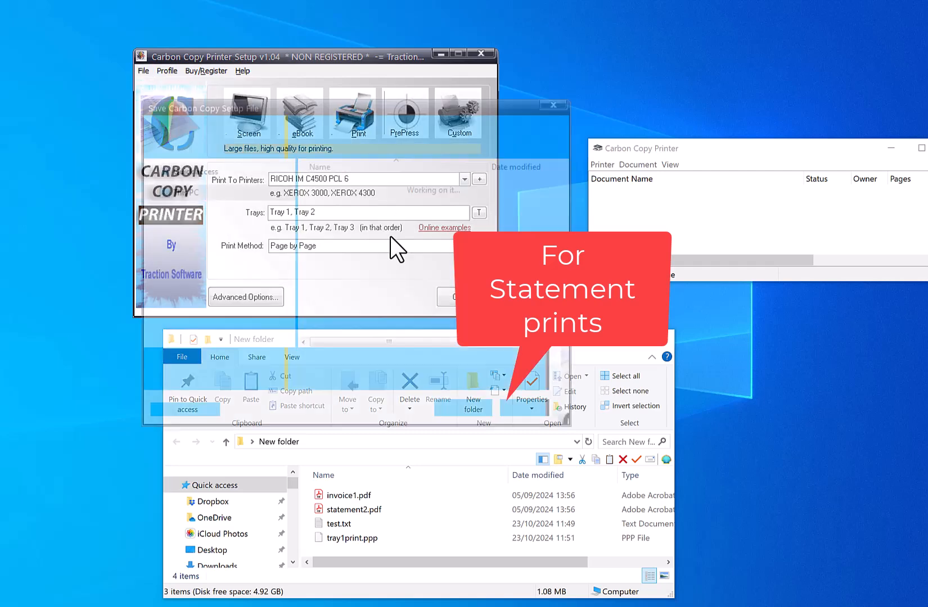
left_click(343, 186)
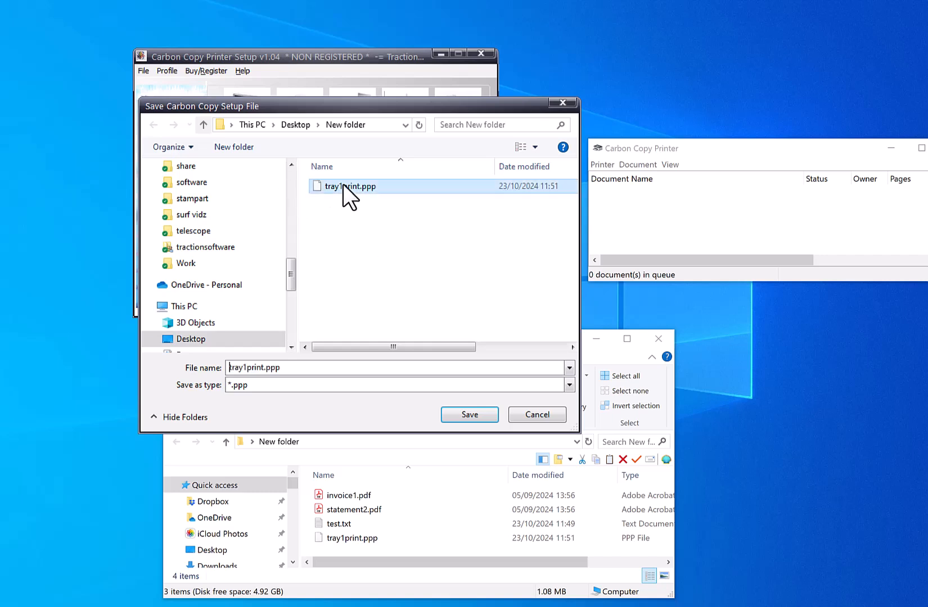
left_click(262, 369)
left_click(248, 368)
key("BackSpace")
type("2ricoh_")
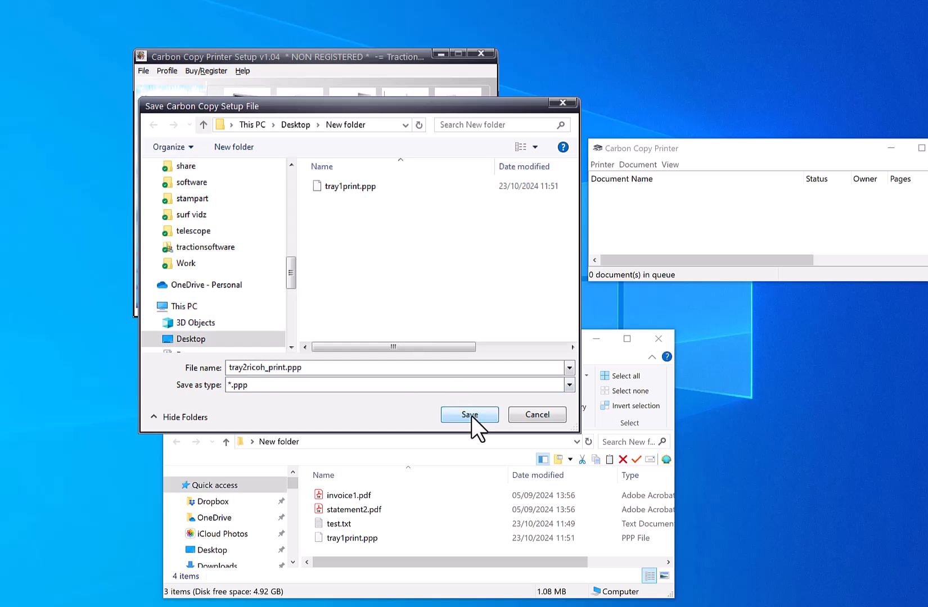
left_click(472, 416)
left_click(374, 216)
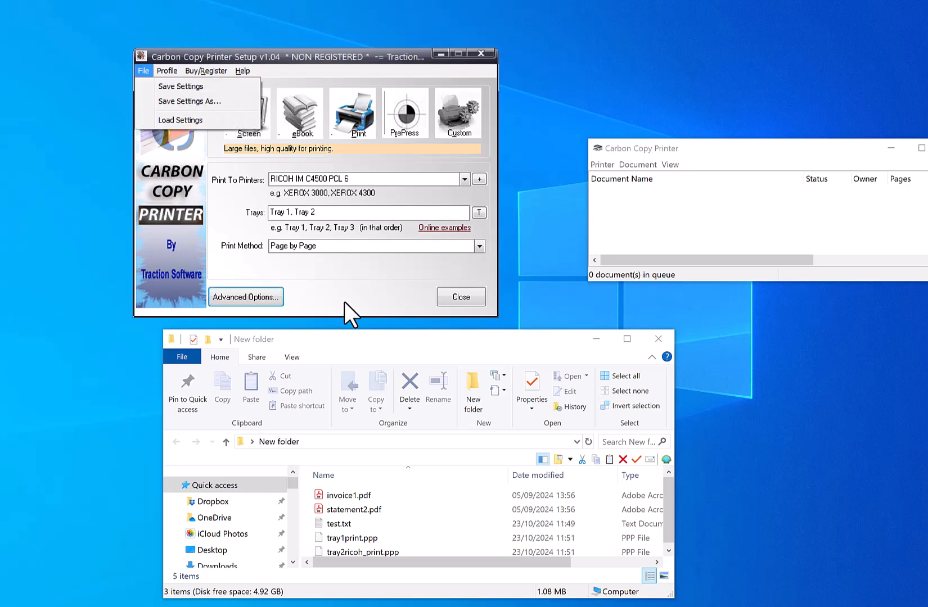
Open the advanced filter options for all setups and choose the ONPRINTNAME filter with LOADSETUP
left_click(344, 302)
left_click(246, 297)
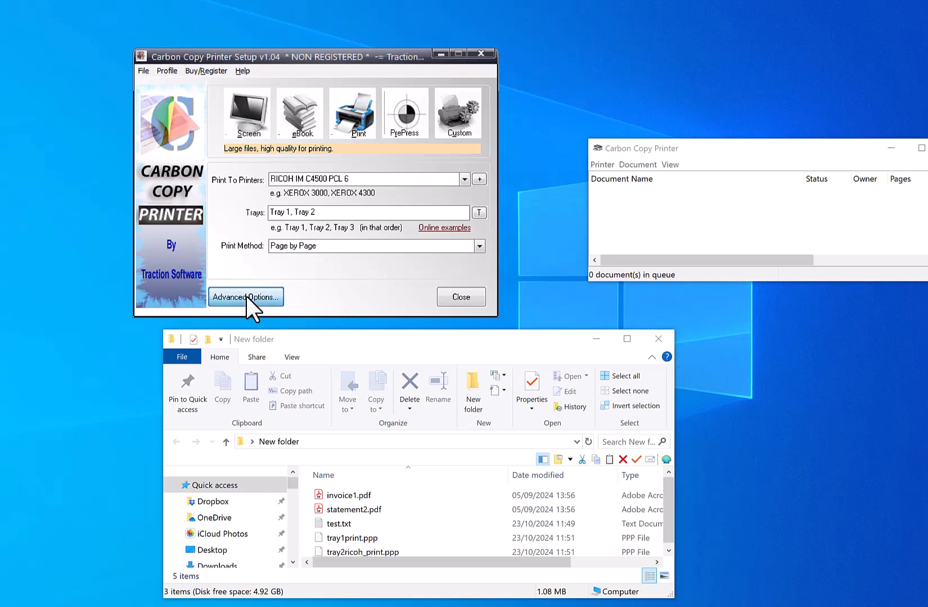
left_click(207, 128)
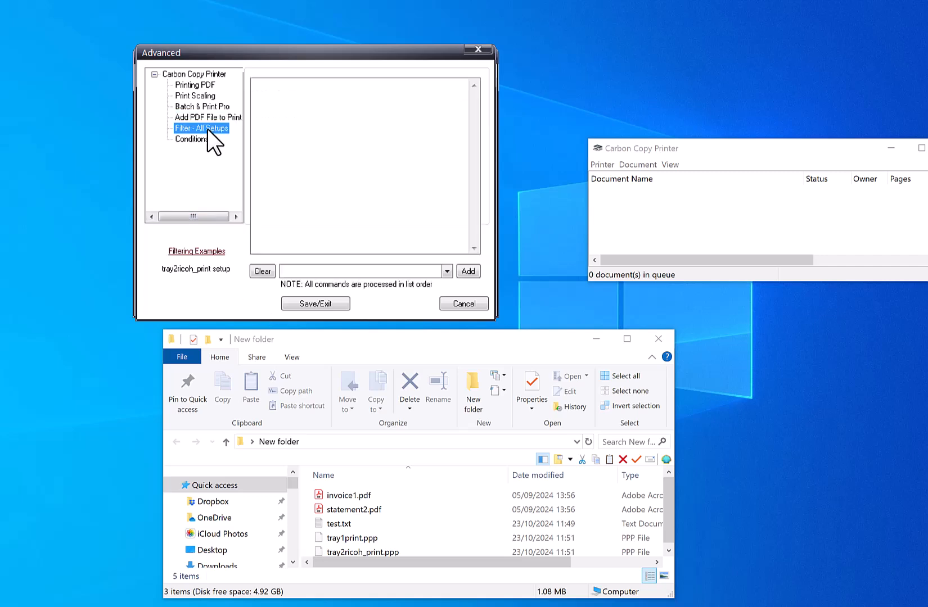
left_click(447, 273)
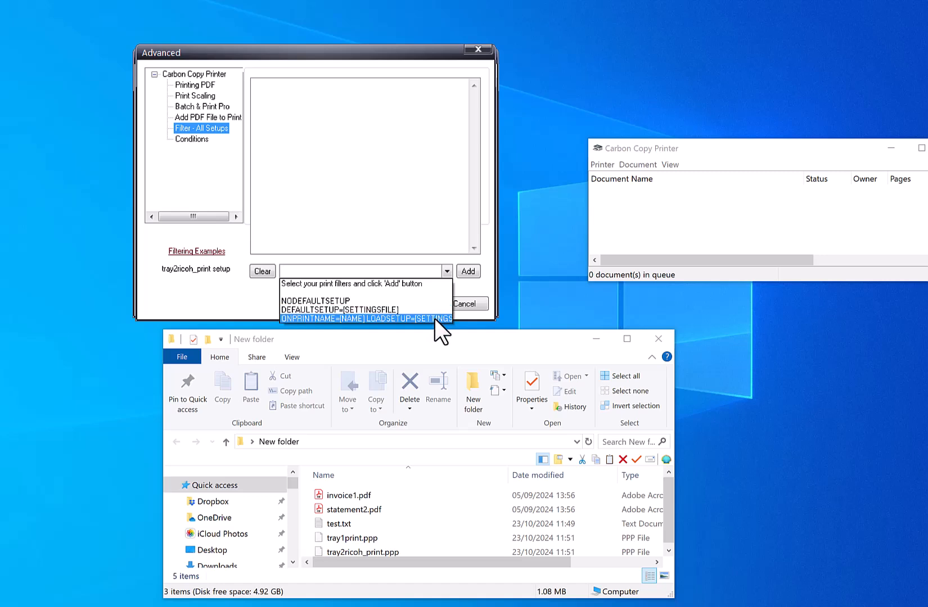
left_click(383, 321)
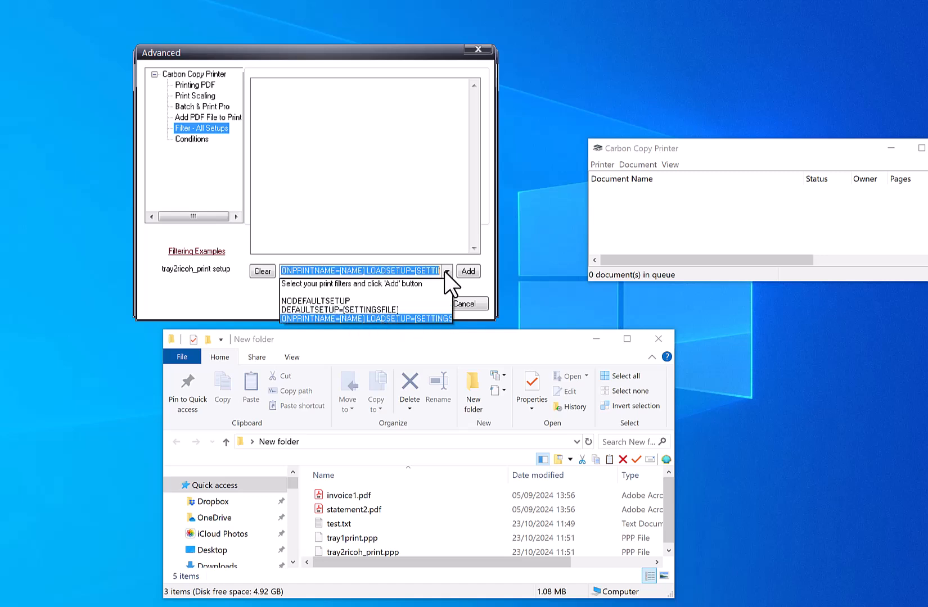
left_click(338, 318)
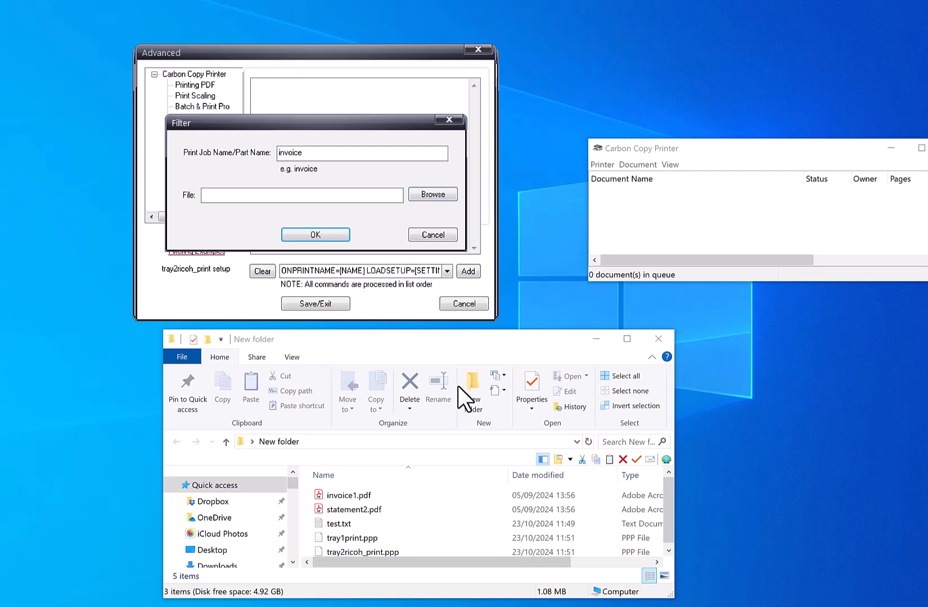
Add the filter so that print jobs named invoice load the tray1print.ppp settings file
left_click(424, 441)
left_click(434, 194)
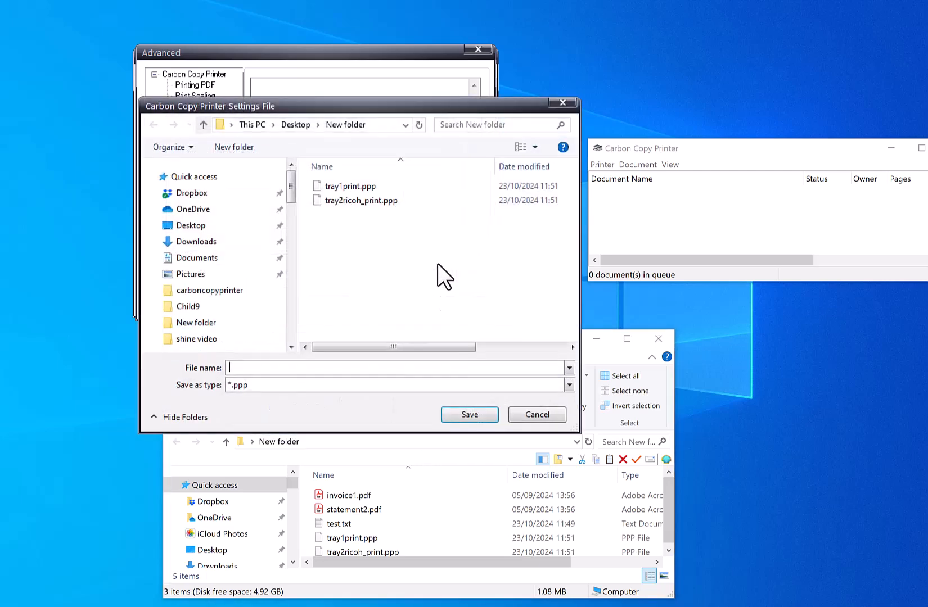
double_click(361, 188)
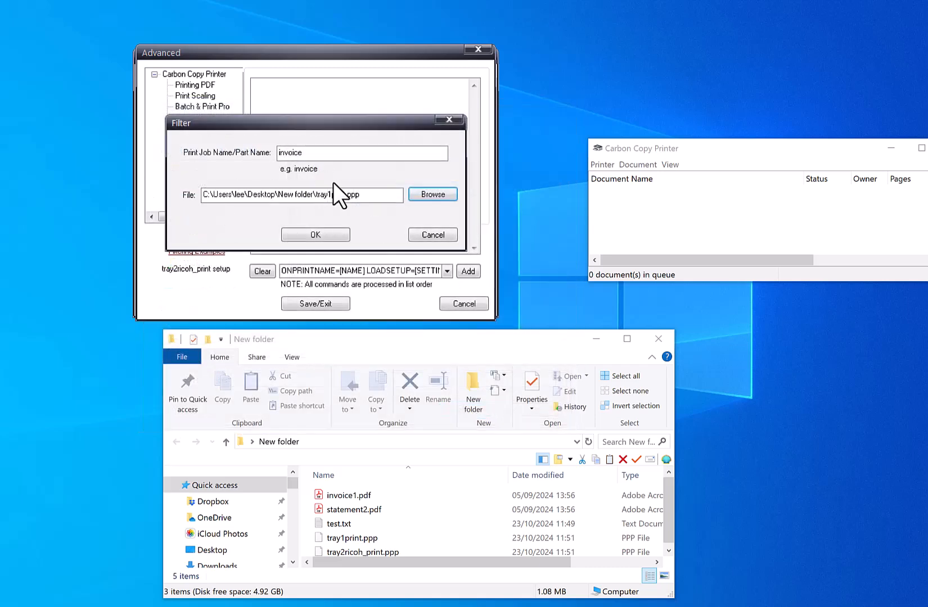
left_click(313, 232)
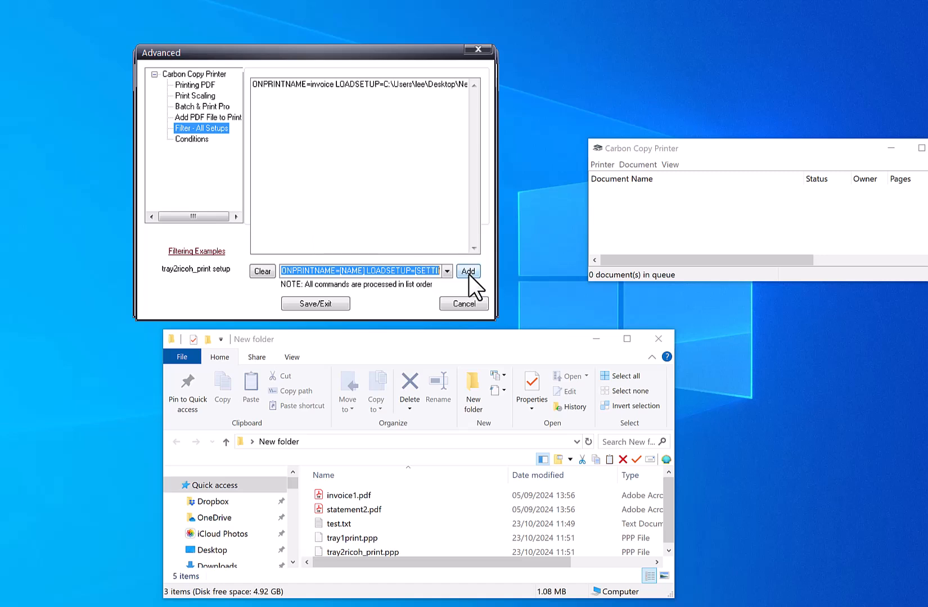
Add a second filter loading tray2ricoh_print.ppp for print jobs named statement, and save the filters and close the setup
left_click(362, 510)
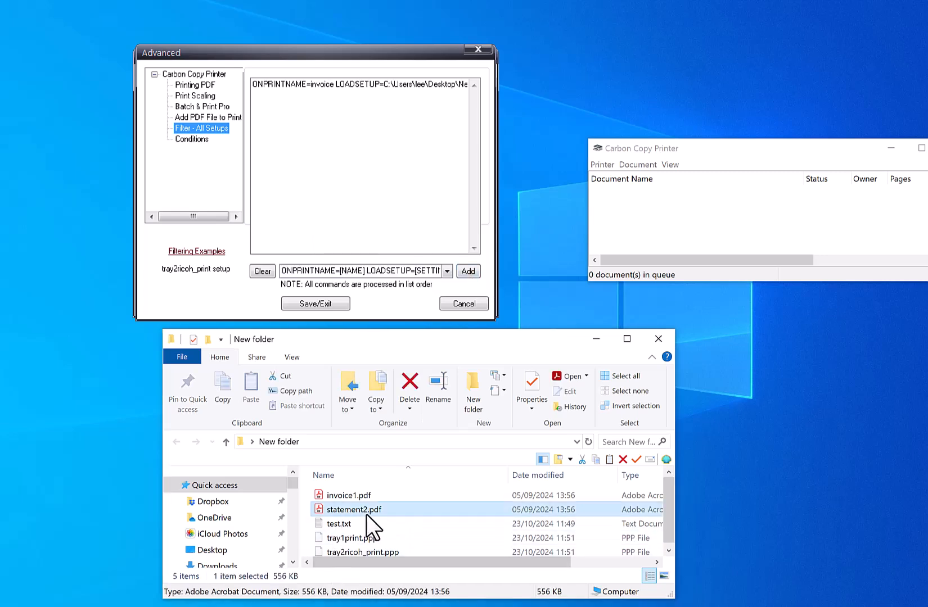
left_click(371, 537)
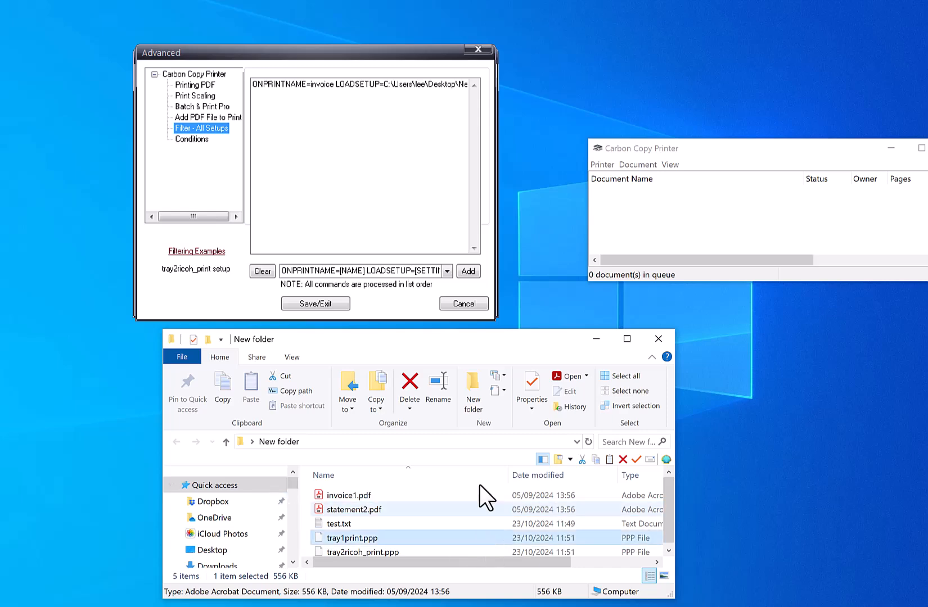
left_click(468, 271)
double_click(279, 155)
type("statement")
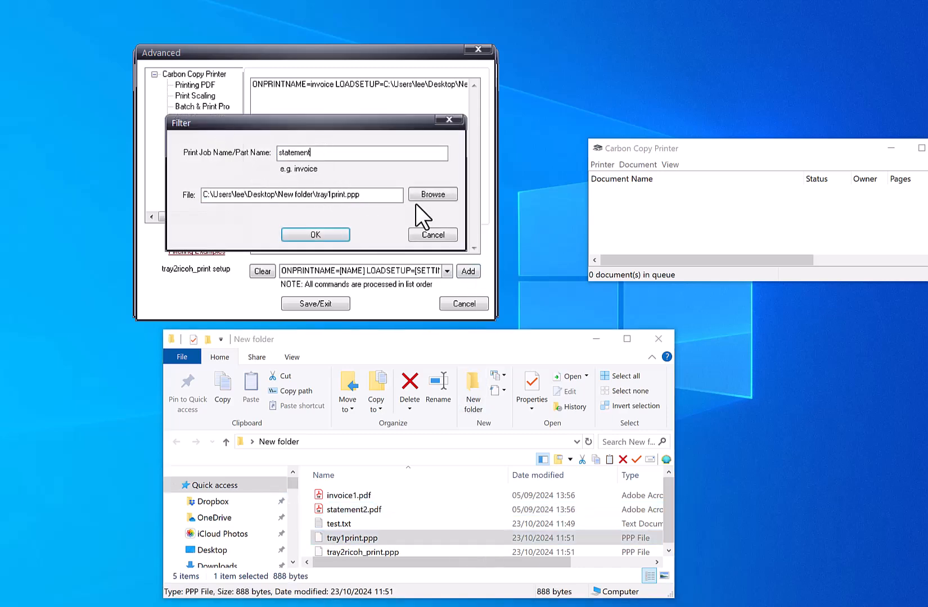
left_click(428, 195)
double_click(380, 199)
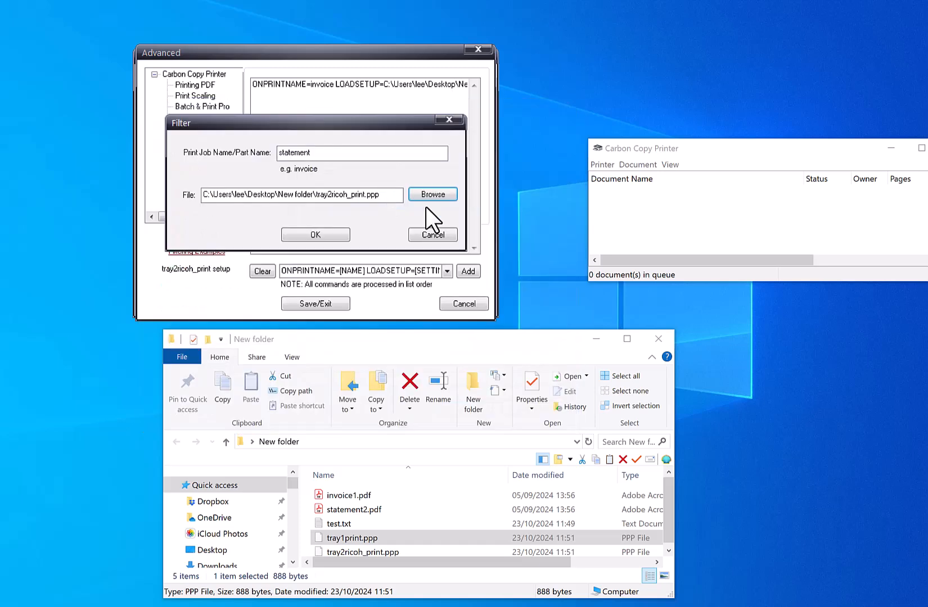
left_click(329, 235)
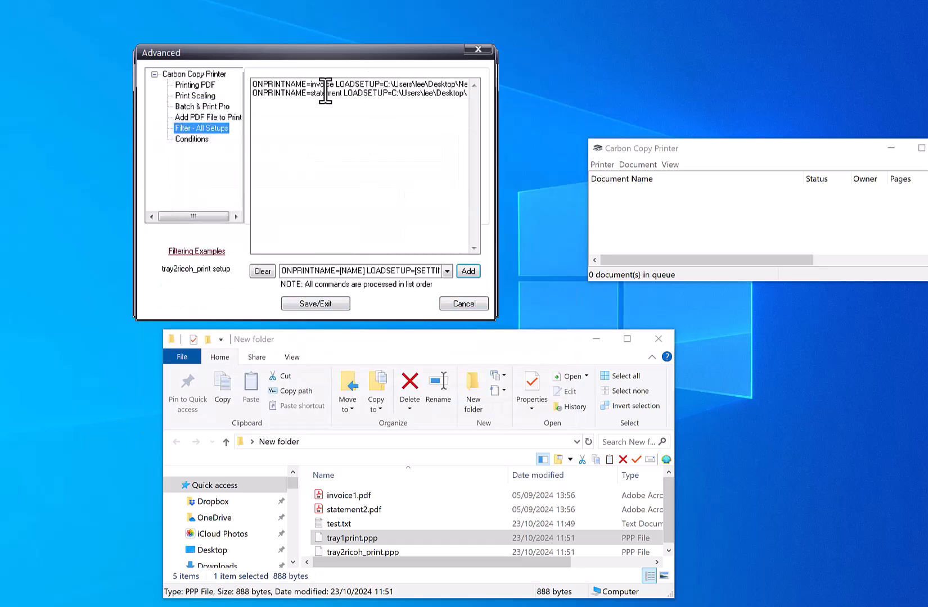
left_click(330, 303)
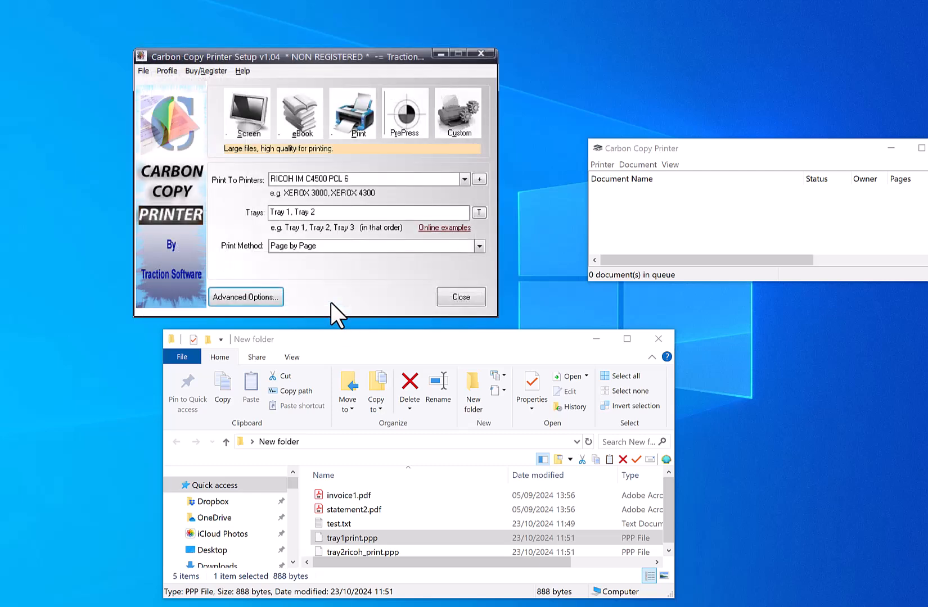
left_click(459, 297)
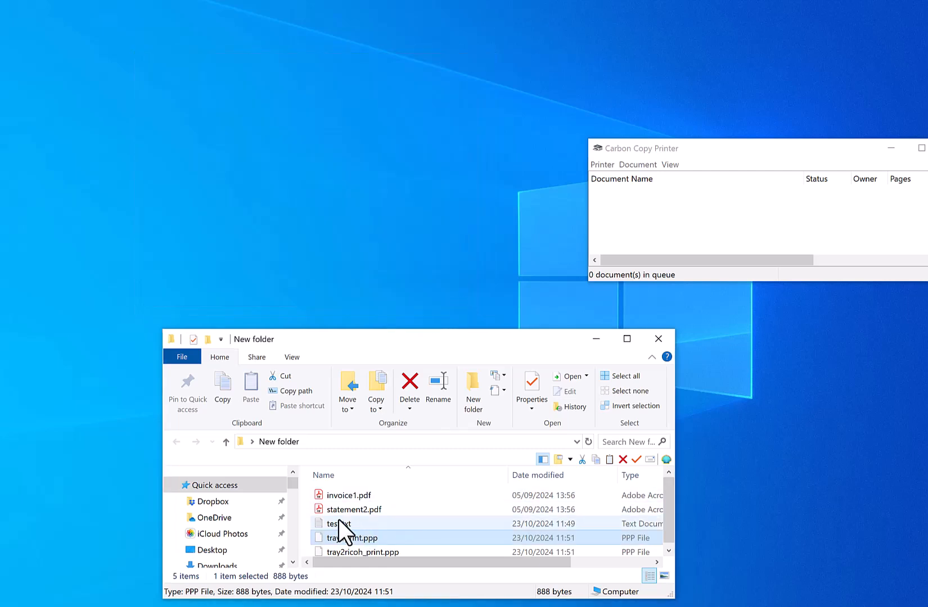
Open invoice1.pdf in Adobe Acrobat, print it to Carbon Copy Printer and close the document
double_click(340, 497)
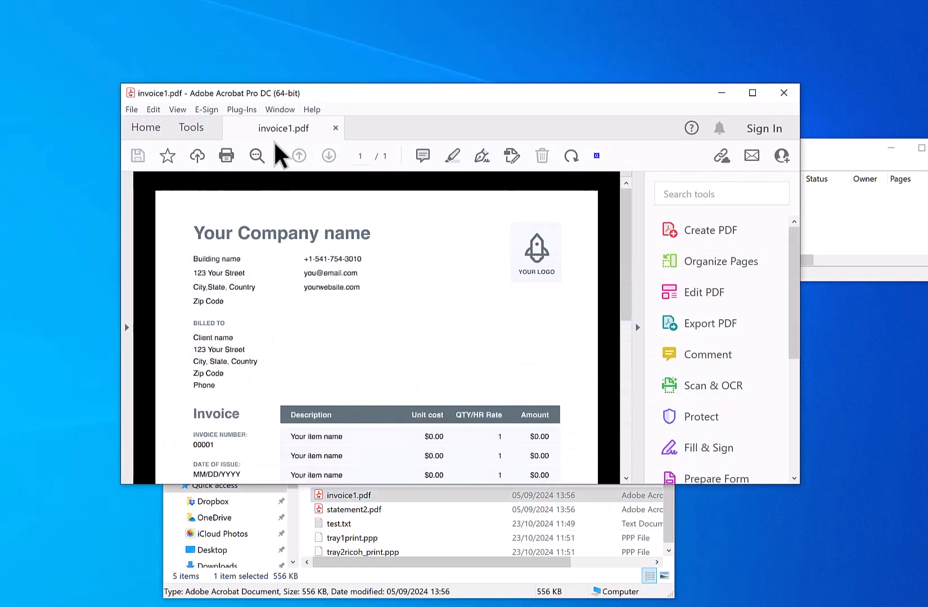
left_click(133, 110)
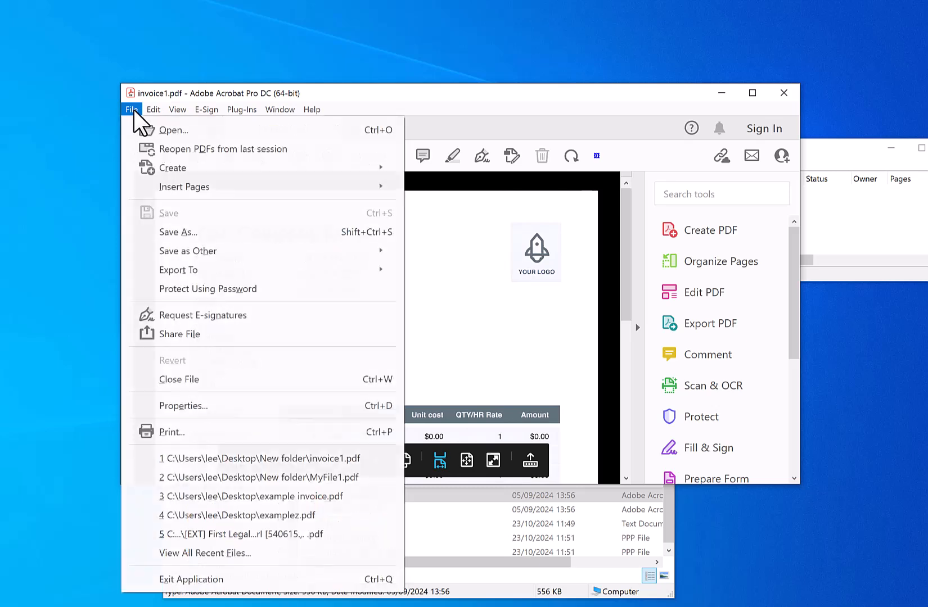
left_click(203, 432)
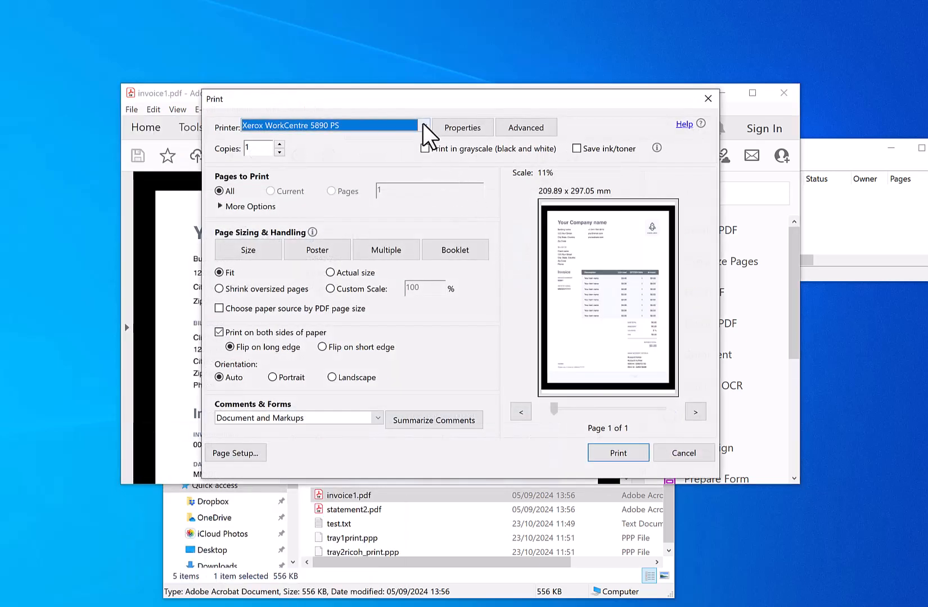
left_click(424, 126)
left_click_drag(423, 225, 425, 170)
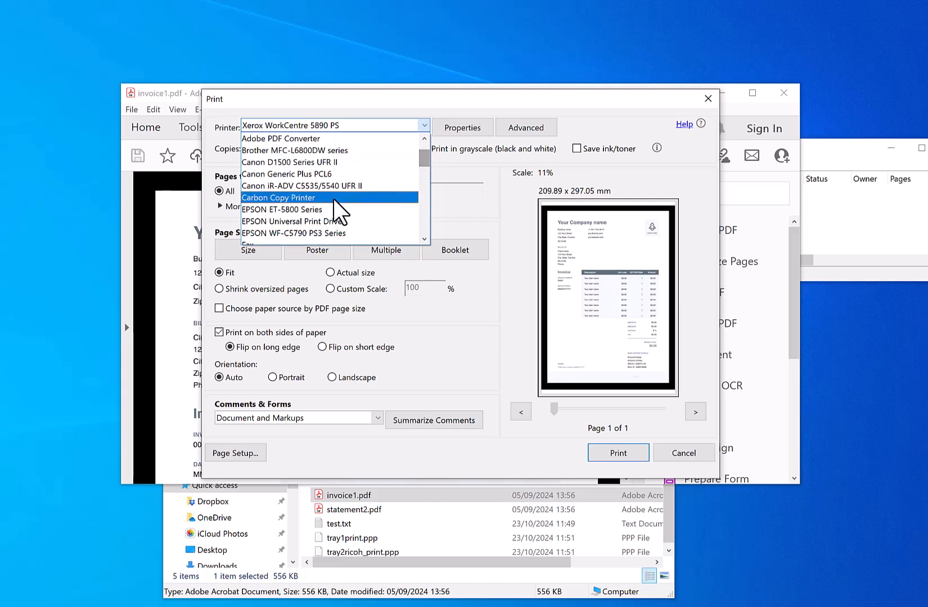
left_click(415, 200)
left_click(622, 453)
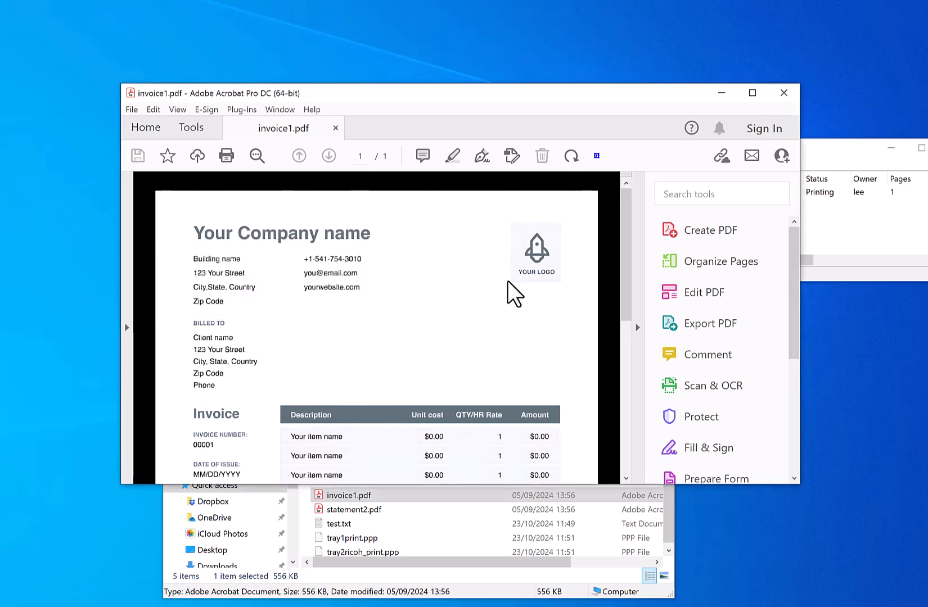
left_click(787, 93)
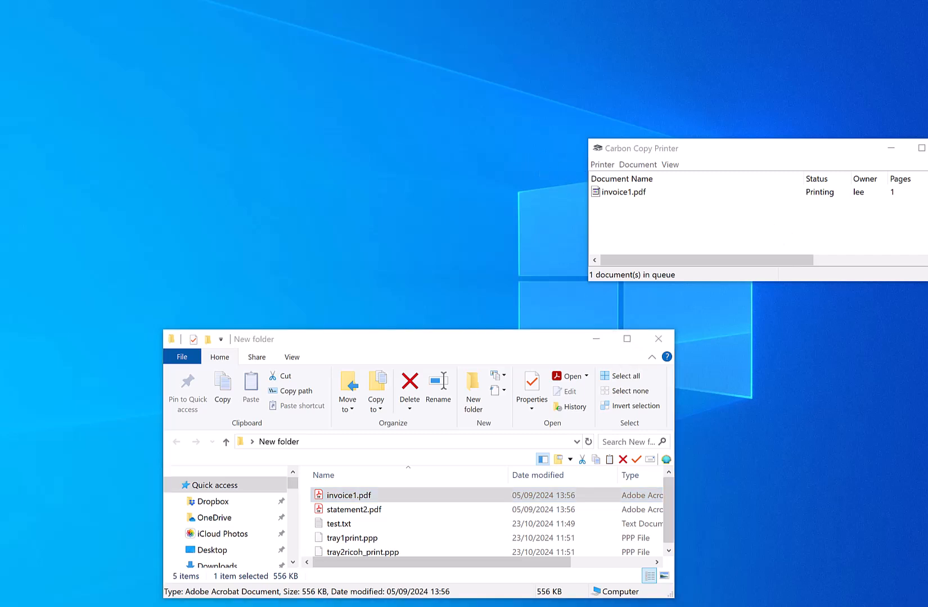
Check the printing options of the invoice1.pdf job in the Xerox WorkCentre 5855 PS queue to see its paper tray
left_click_drag(627, 187, 674, 302)
right_click(626, 342)
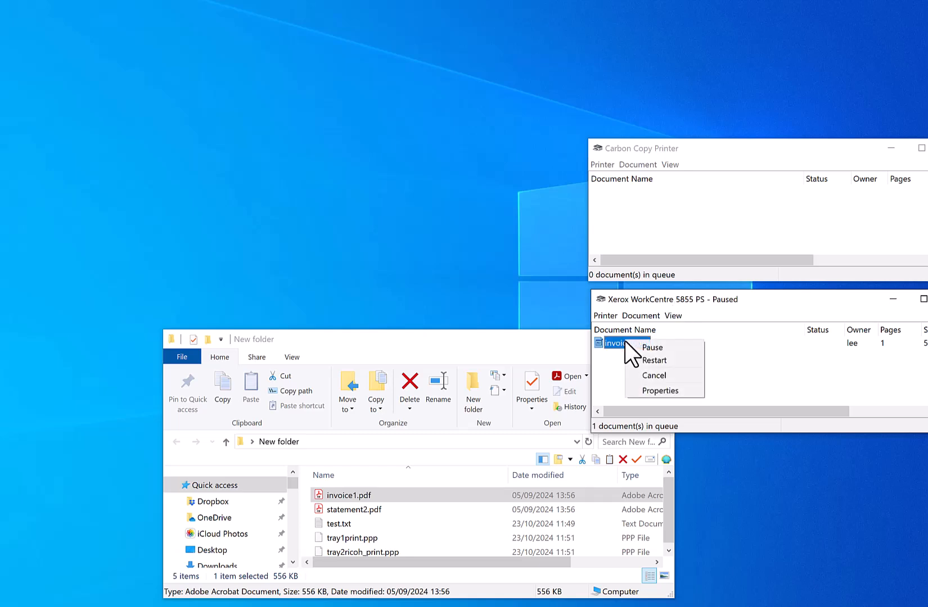
left_click(662, 388)
left_click(686, 277)
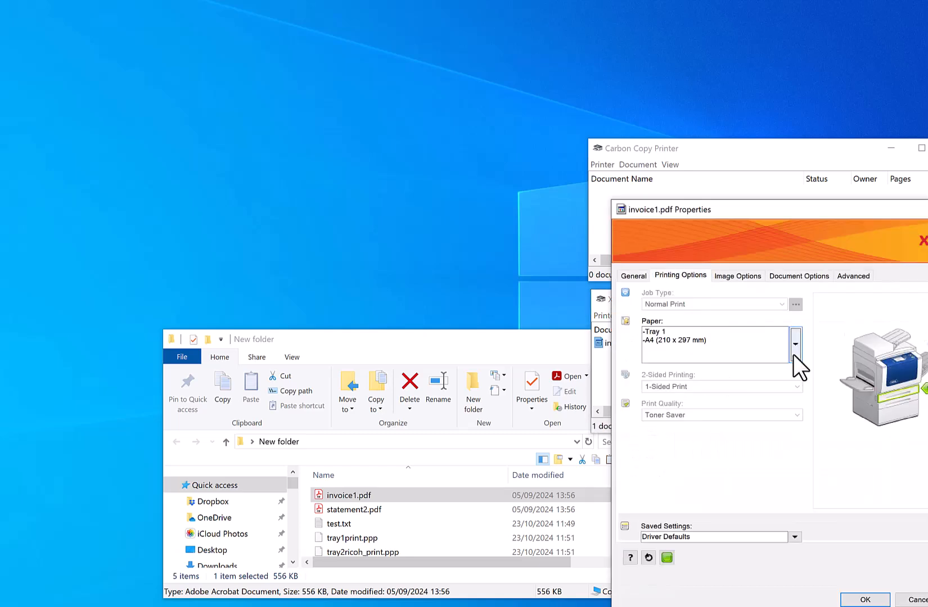
Dismiss the invoice1.pdf job properties, then open statement2.pdf in Adobe Acrobat and print it to Carbon Copy Printer
left_click(882, 599)
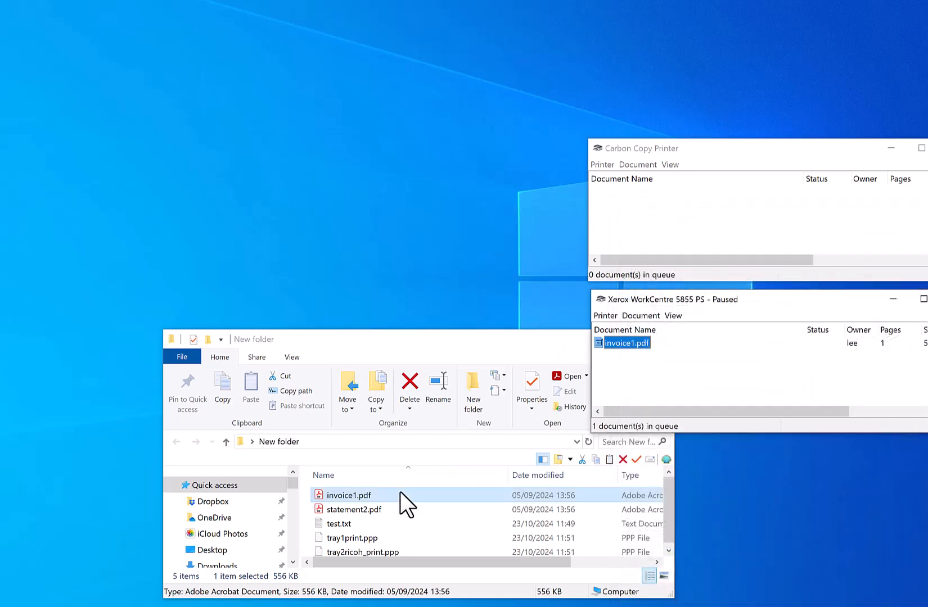
left_click(348, 510)
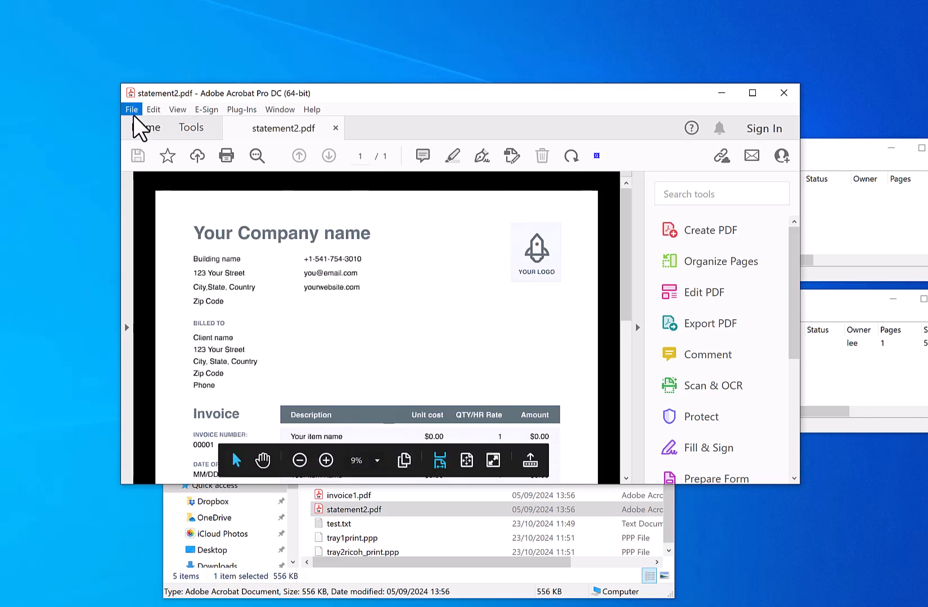
left_click(131, 109)
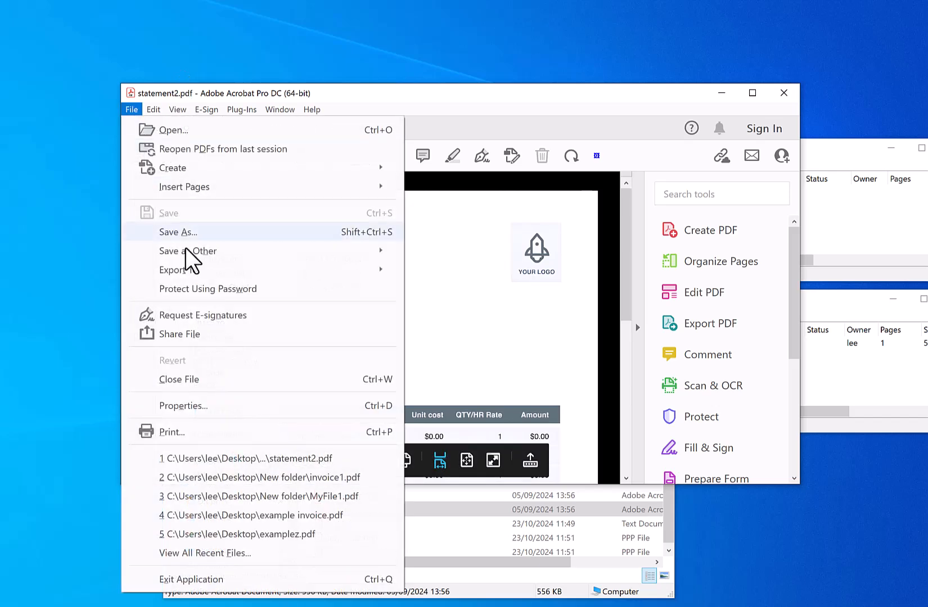
left_click(213, 433)
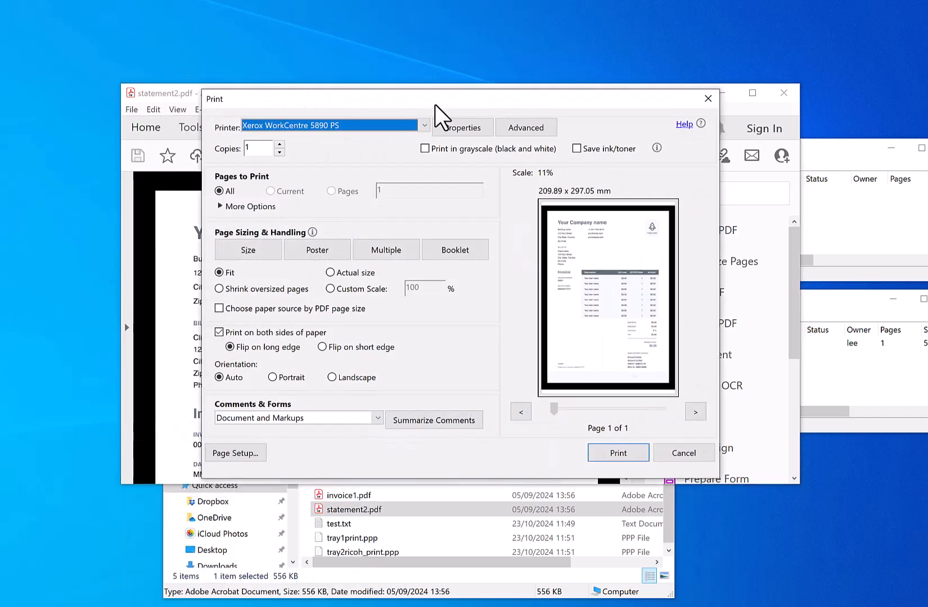
left_click(425, 125)
left_click_drag(429, 224, 422, 149)
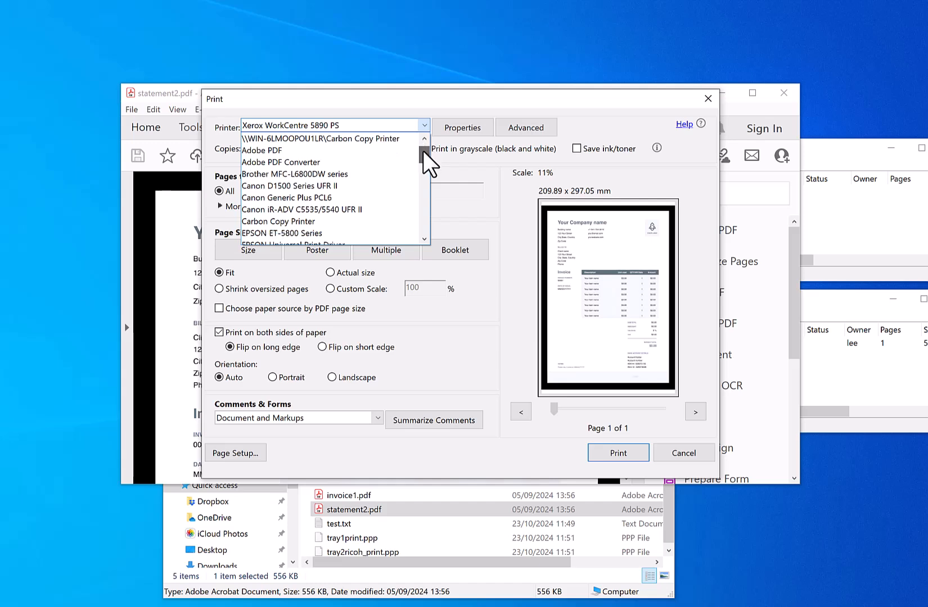
left_click(335, 221)
left_click(620, 455)
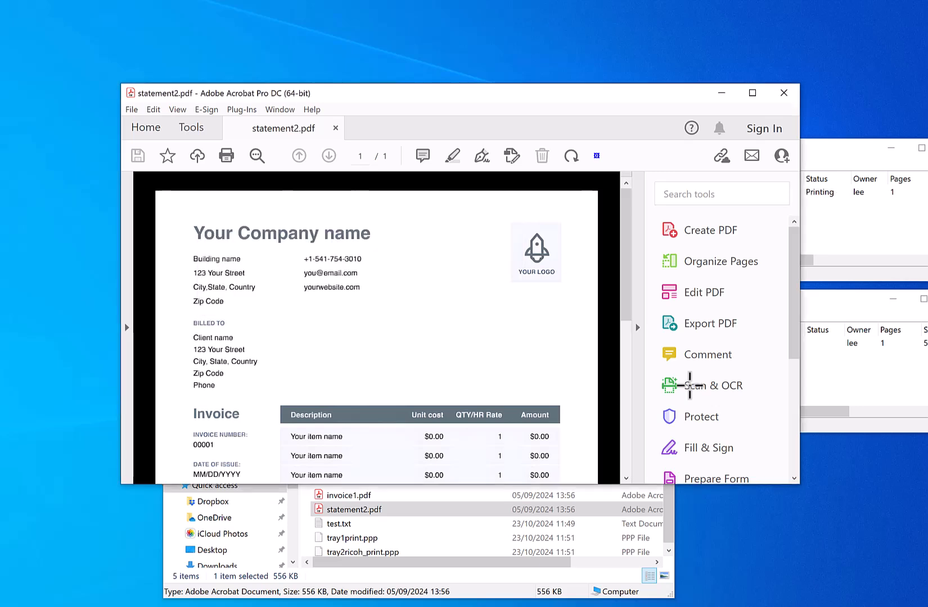
Open the RICOH IM C4500 PCL 6 queue and check the input tray of the earlier statement2.pdf job
double_click(925, 605)
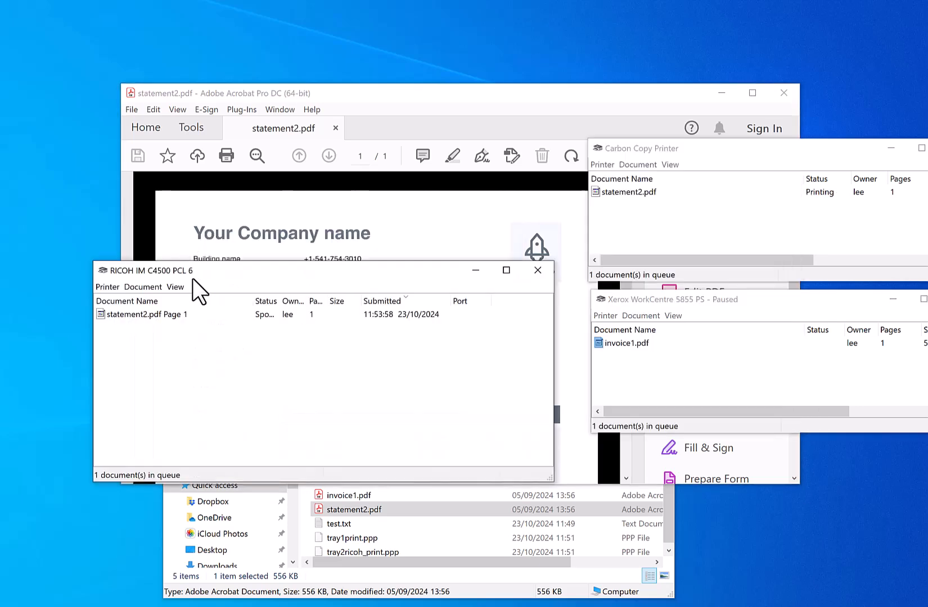
left_click_drag(193, 279, 689, 456)
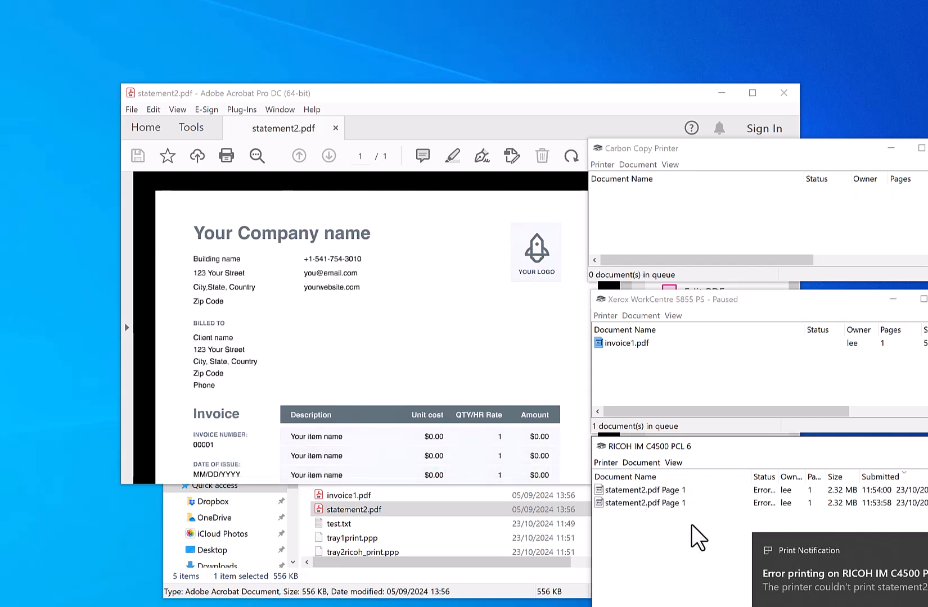
right_click(671, 502)
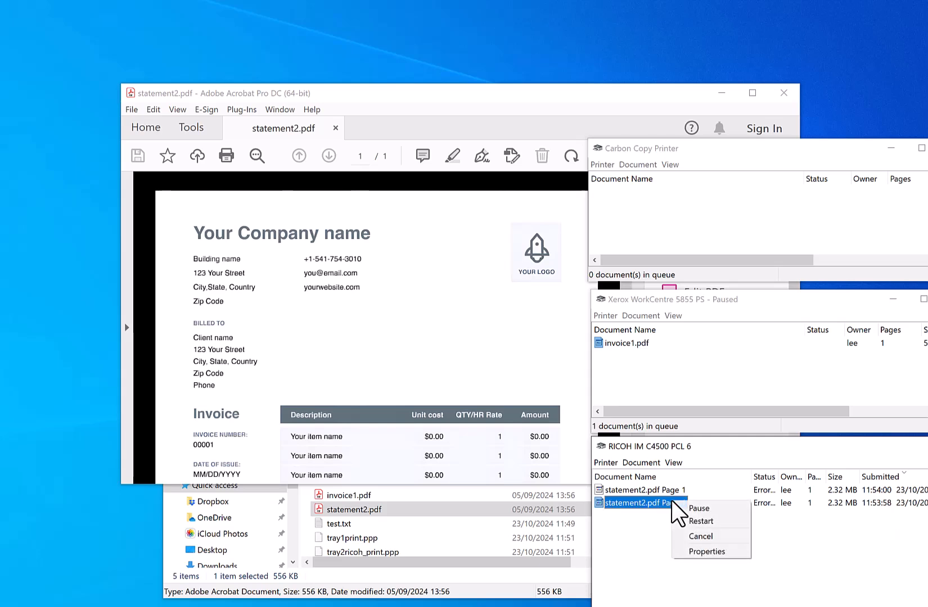
left_click(709, 551)
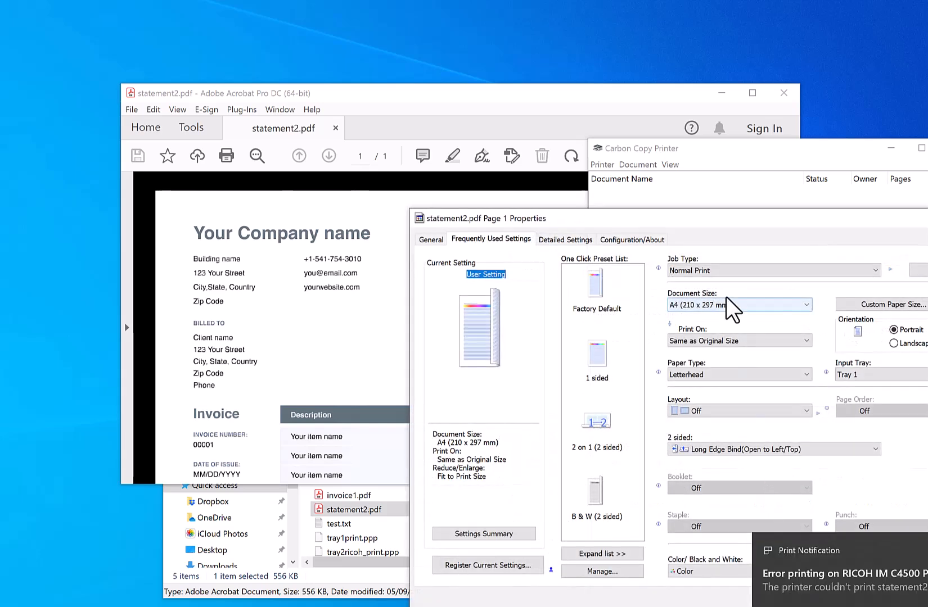
left_click_drag(704, 222, 579, 208)
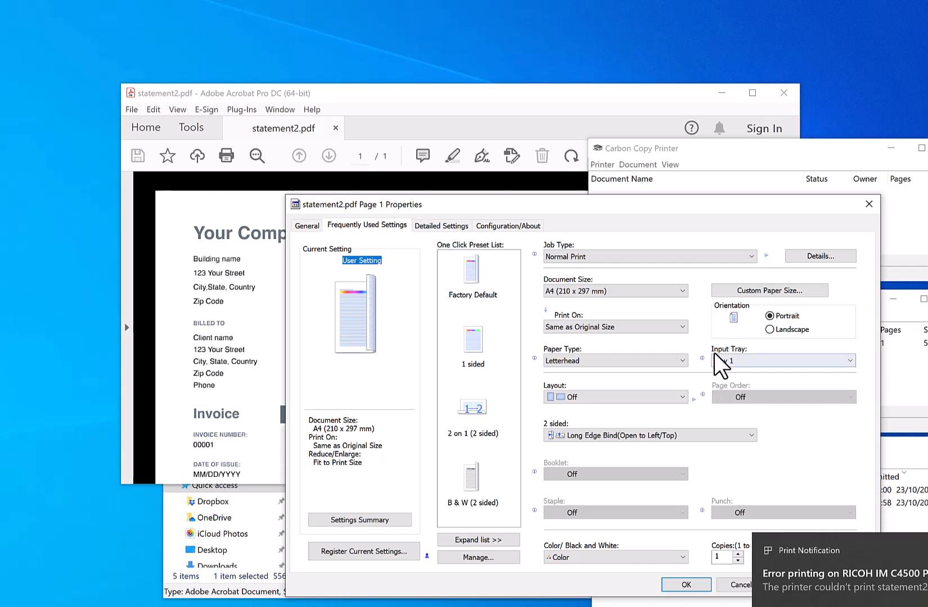
left_click(870, 205)
Check the input tray in the properties of the later-submitted statement2.pdf job in the RICOH queue
left_click(668, 491)
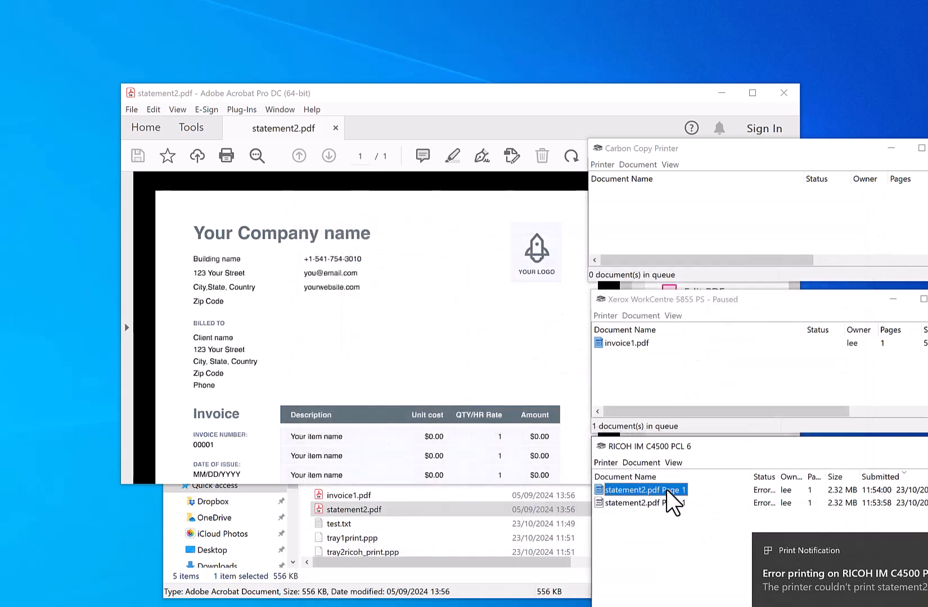
right_click(667, 490)
left_click(710, 552)
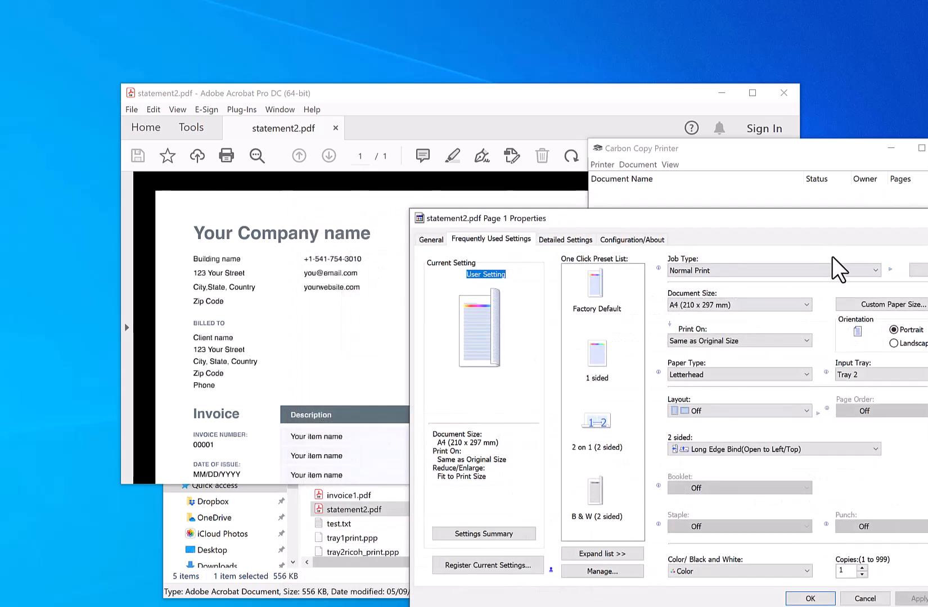
left_click_drag(839, 223, 657, 196)
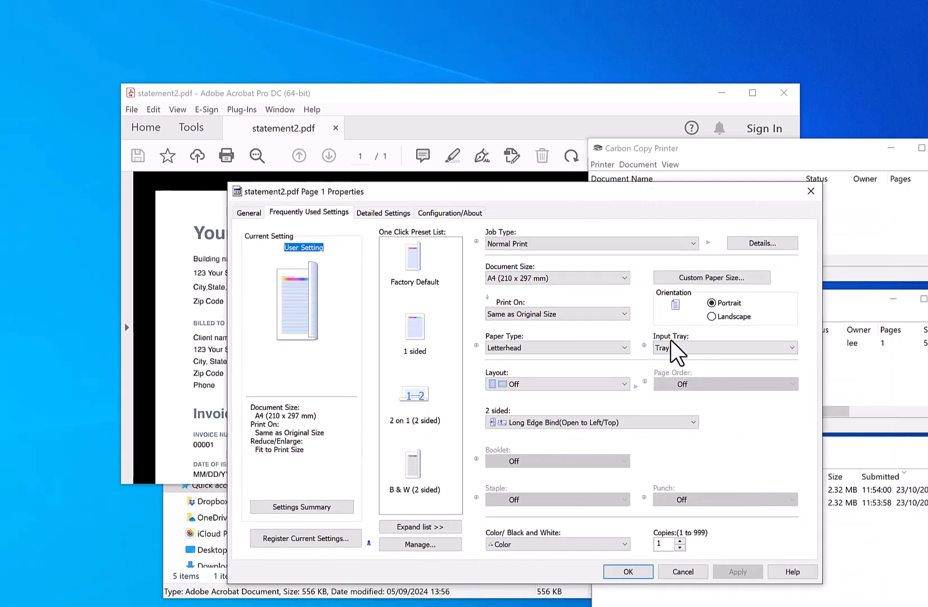
left_click(810, 191)
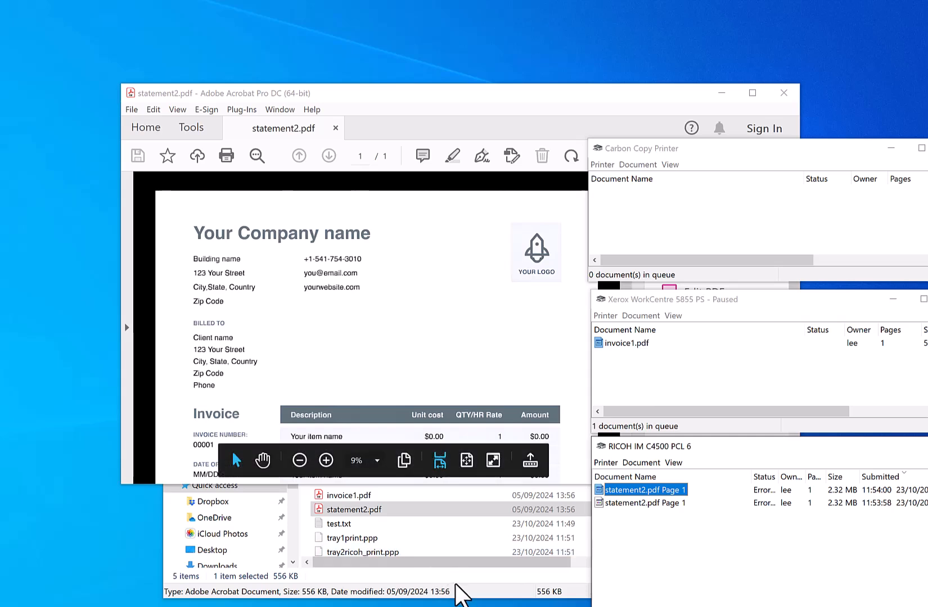
Open test.txt in Notepad, print it to Carbon Copy Printer and close the file
left_click(472, 590)
double_click(336, 524)
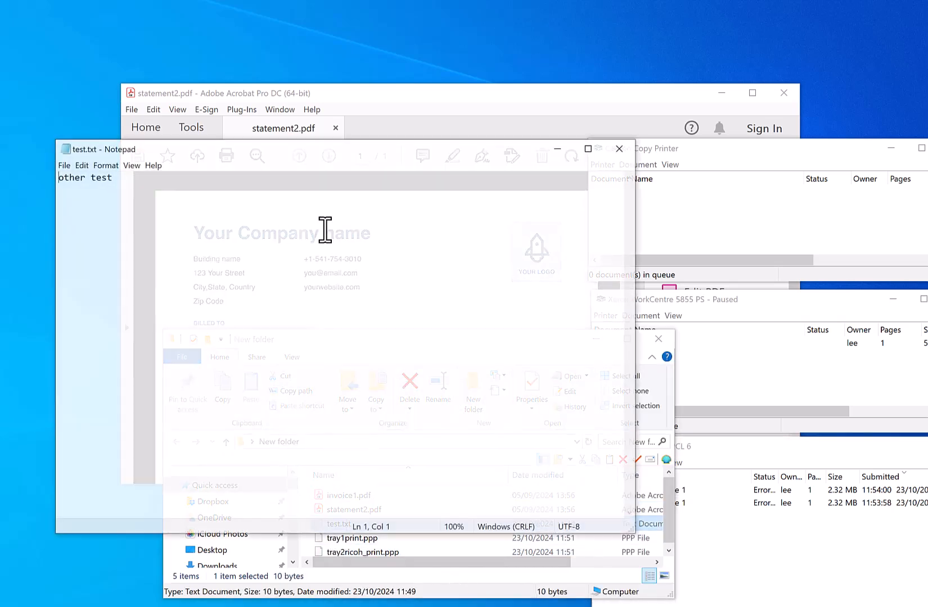
left_click_drag(93, 152, 149, 146)
left_click(117, 161)
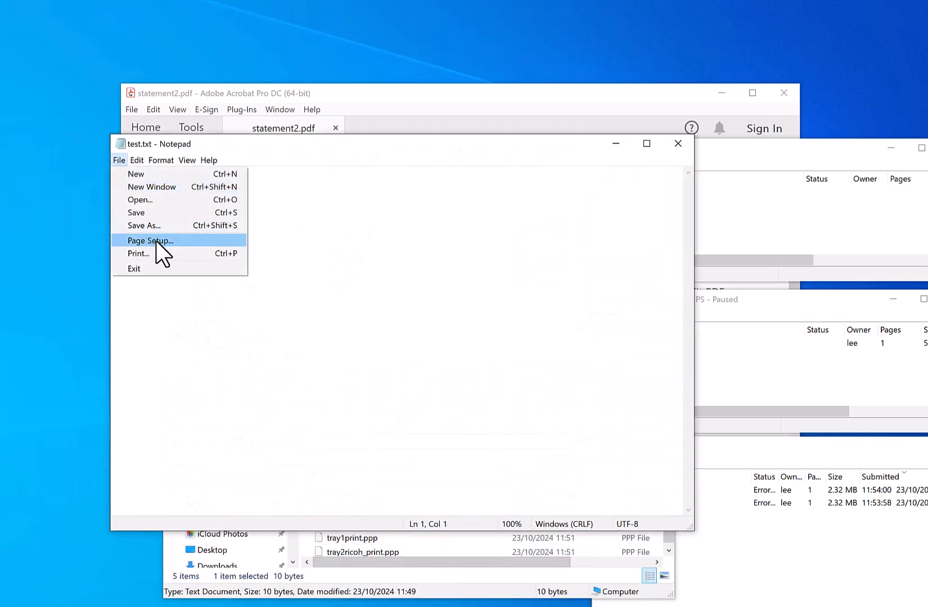
left_click(157, 253)
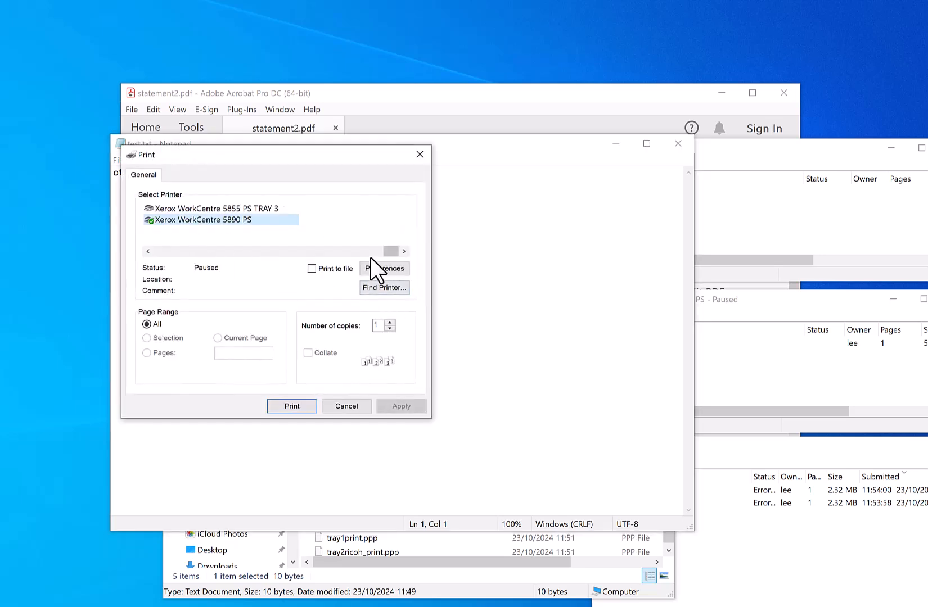
left_click_drag(391, 251, 138, 256)
left_click(232, 250)
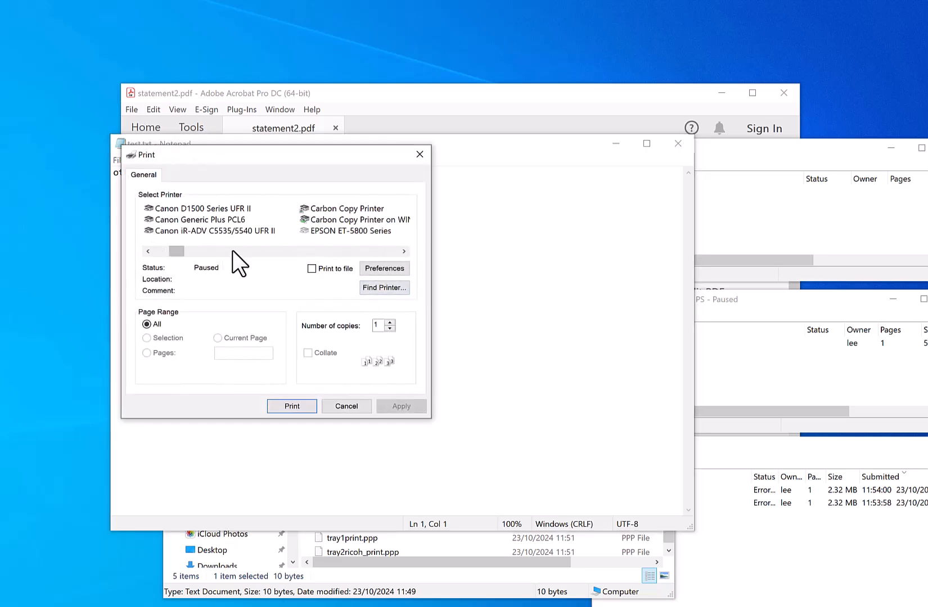
left_click(346, 210)
left_click(292, 406)
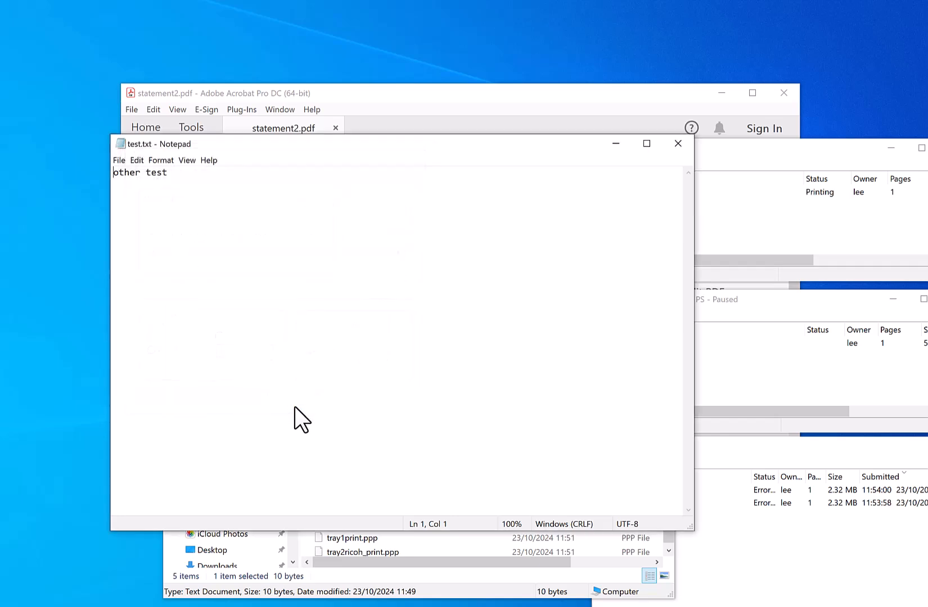
left_click(683, 139)
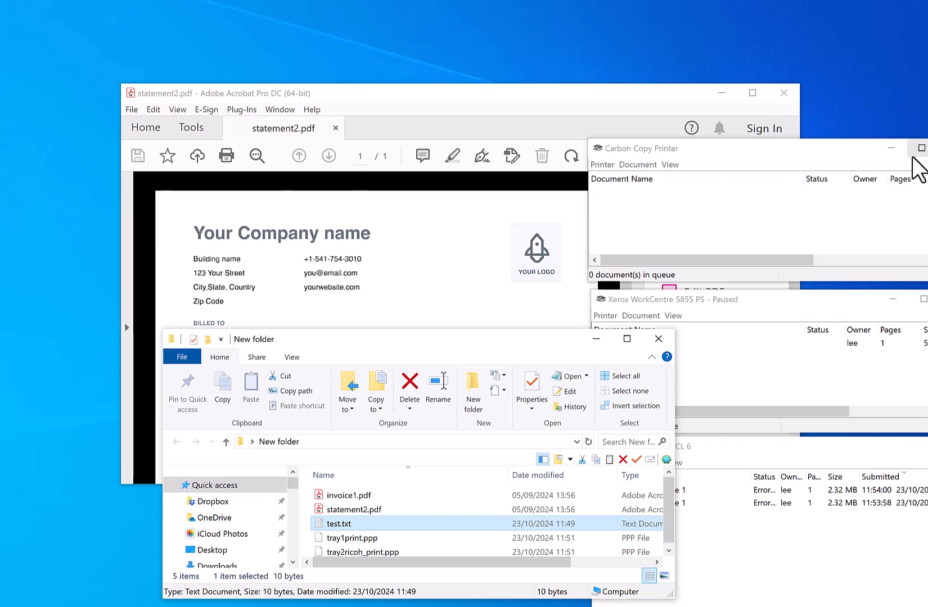
Check the Carbon Copy Printer, Xerox WorkCentre 5855 PS and RICOH IM C4500 PCL 6 queues for the test.txt job
left_click(699, 208)
left_click(773, 388)
left_click(730, 526)
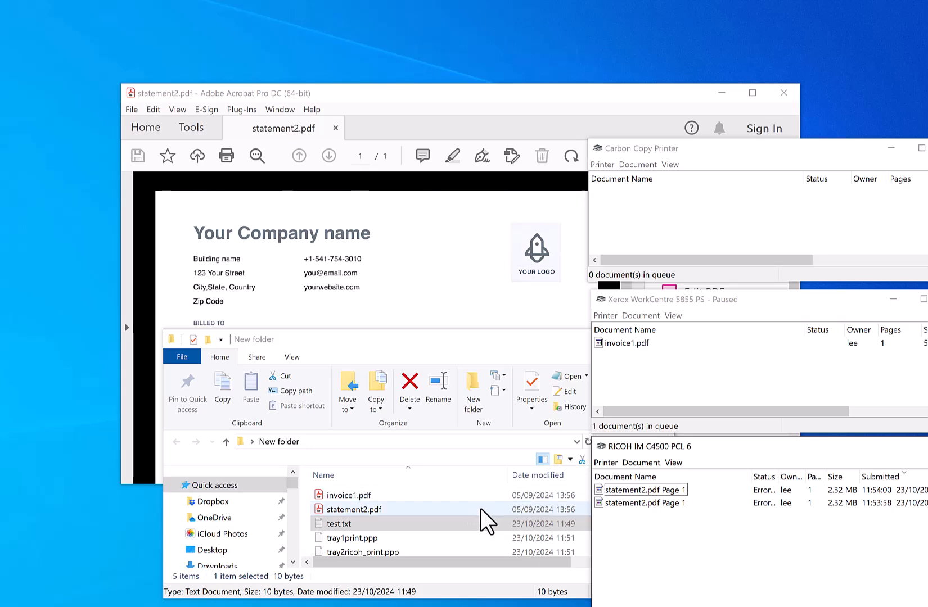
In Carbon Copy Printer Setup, add a DEFAULTSETUP filter for all setups that loads tray1print.ppp, and save the filters
left_click(488, 605)
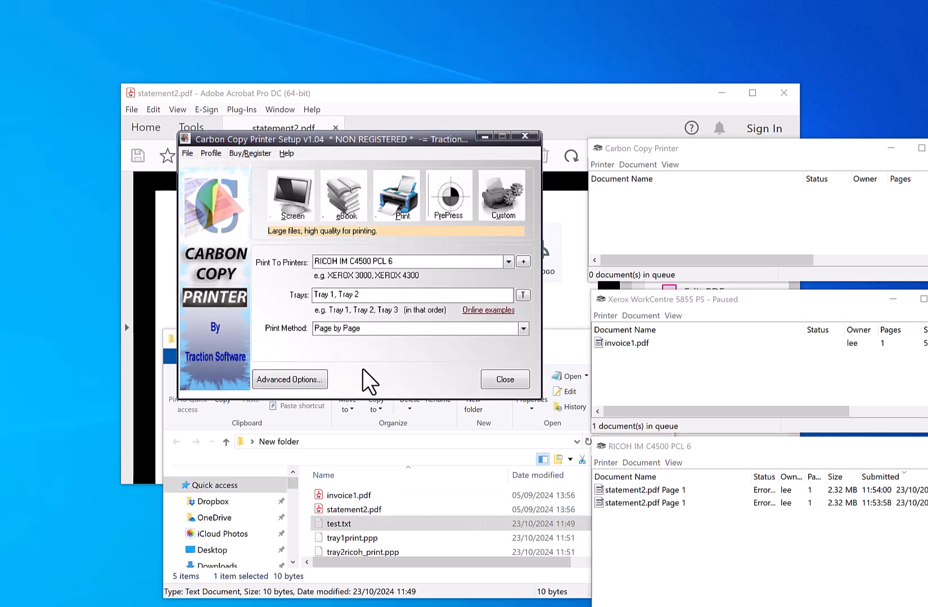
left_click(300, 381)
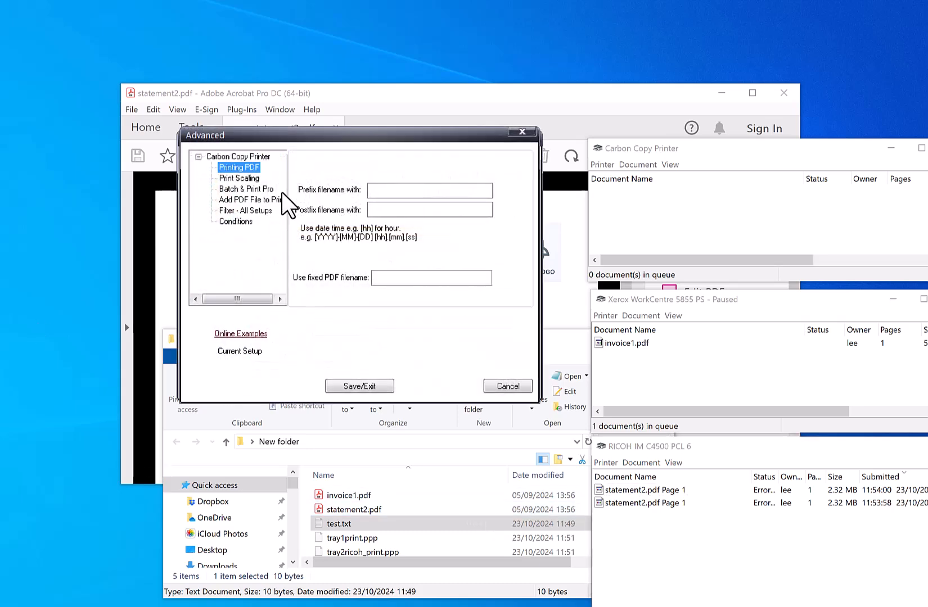
left_click(256, 212)
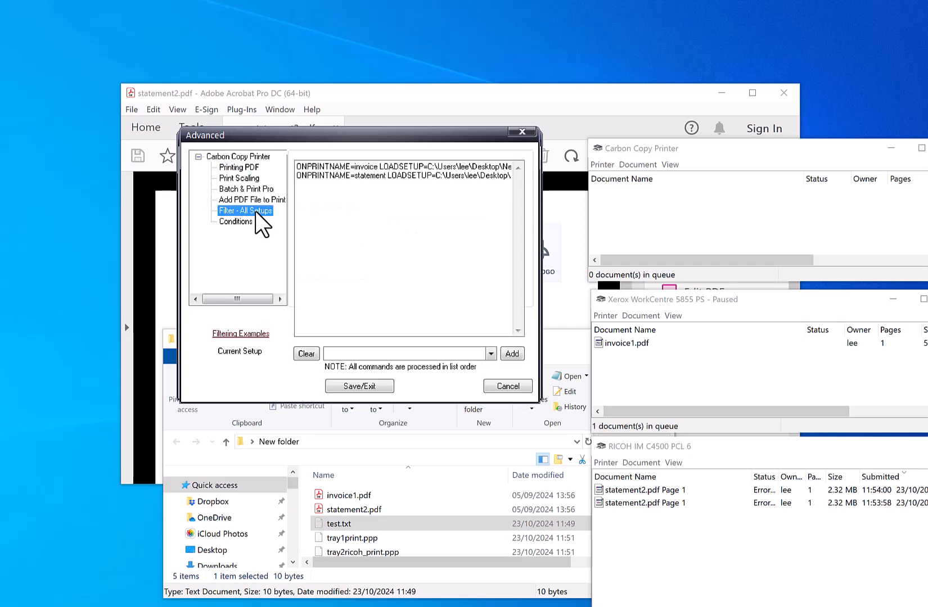
left_click(491, 354)
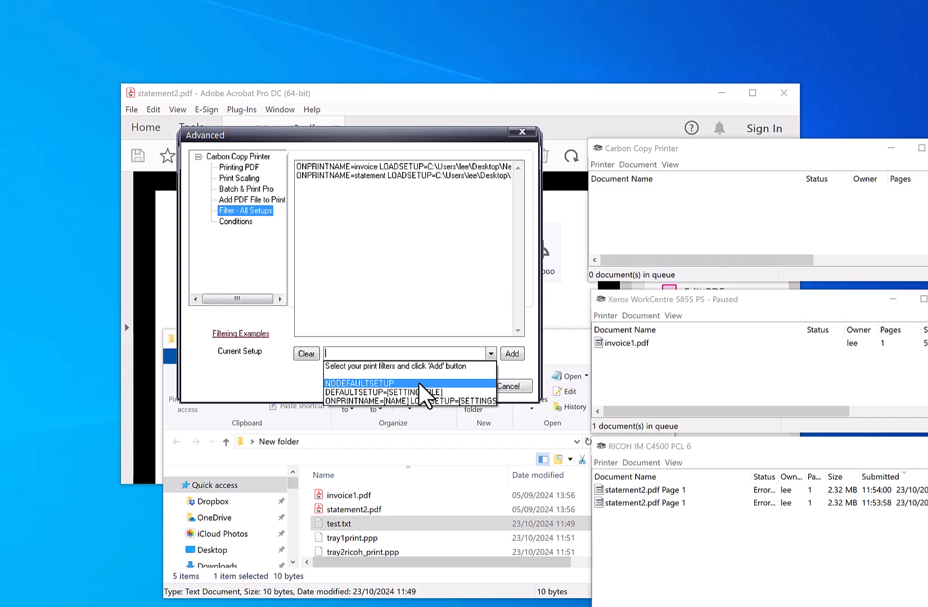
left_click(452, 390)
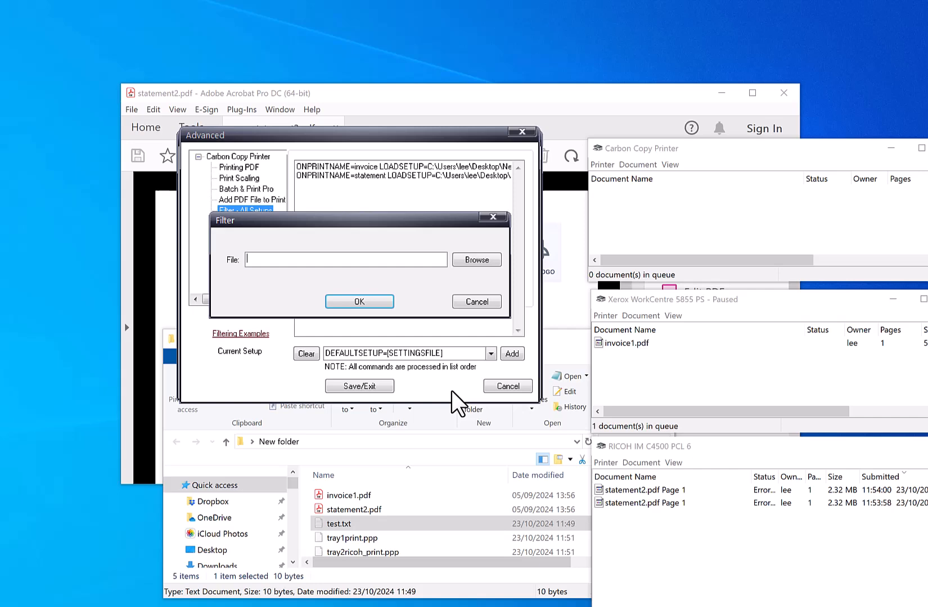
left_click(472, 258)
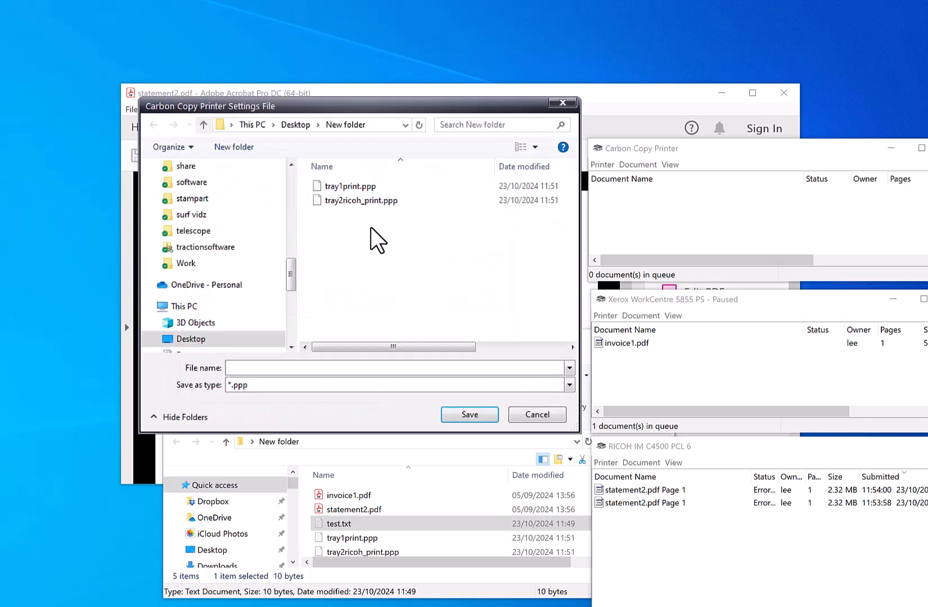
double_click(359, 188)
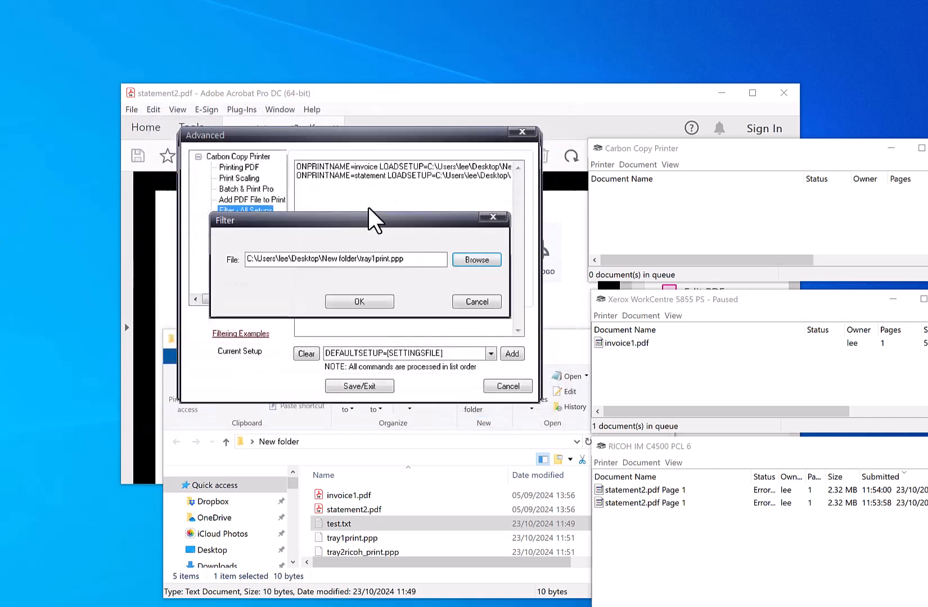
left_click(369, 301)
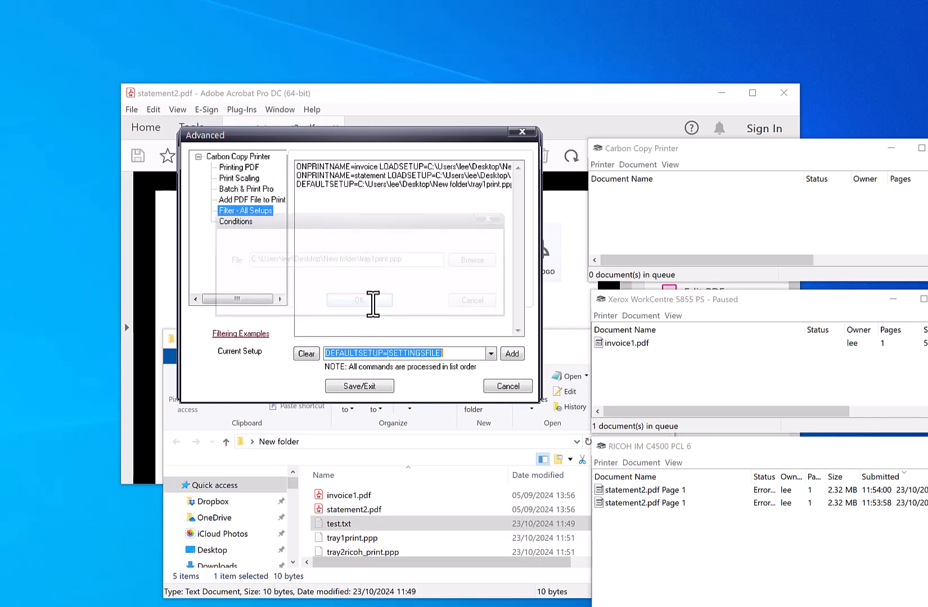
left_click(374, 385)
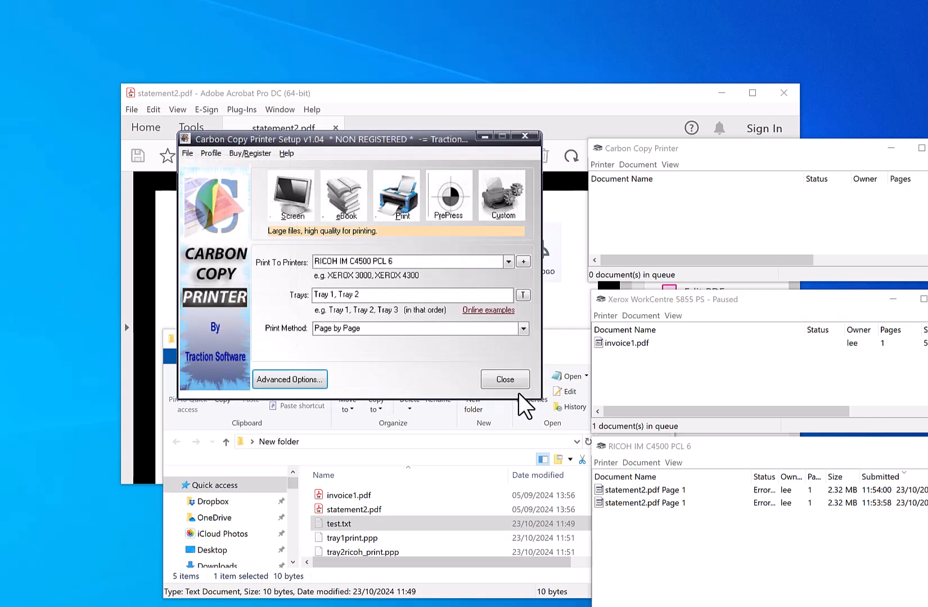
Reopen test.txt in Notepad, print it to Carbon Copy Printer again and minimize Notepad
left_click(334, 528)
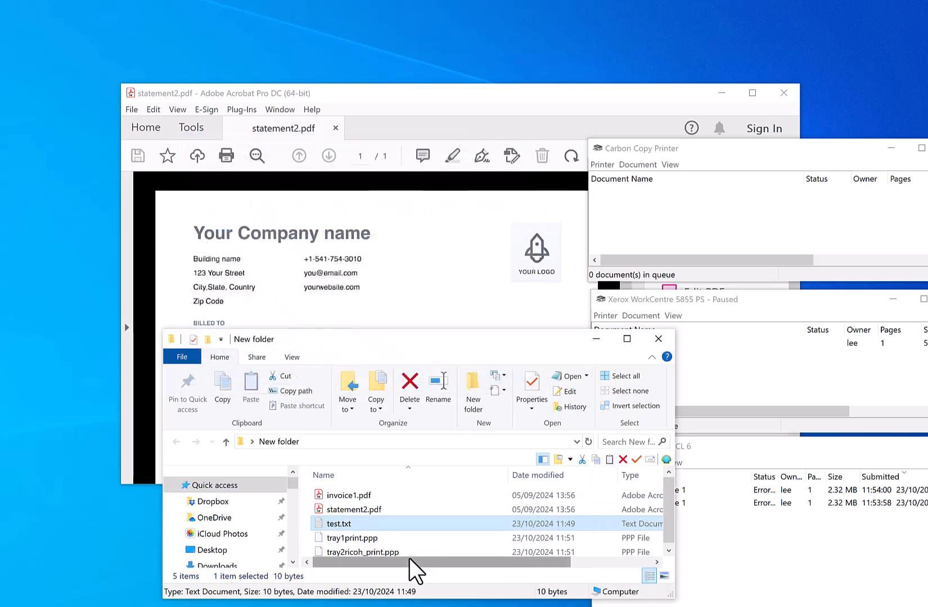
double_click(356, 524)
left_click(119, 160)
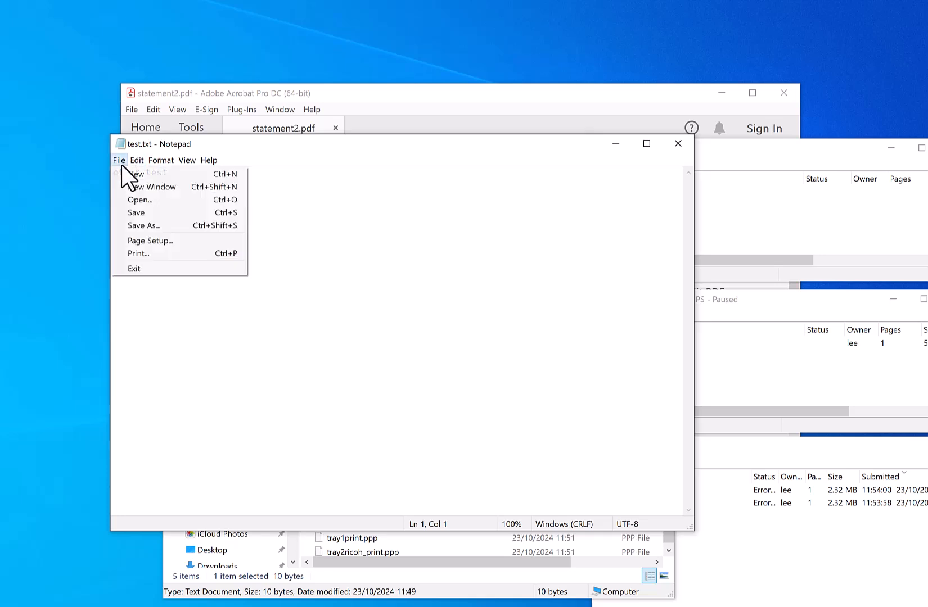
left_click(156, 256)
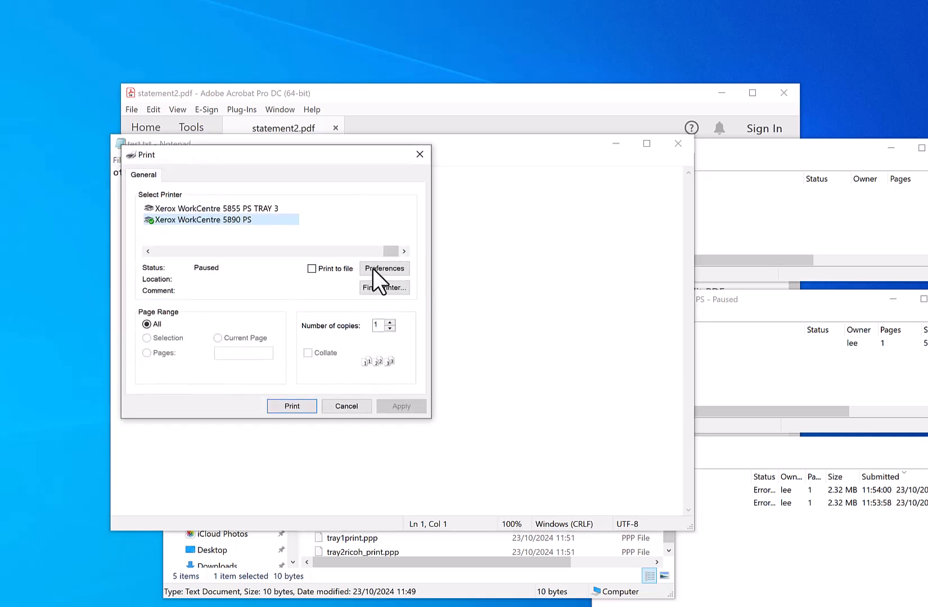
left_click_drag(388, 251, 148, 247)
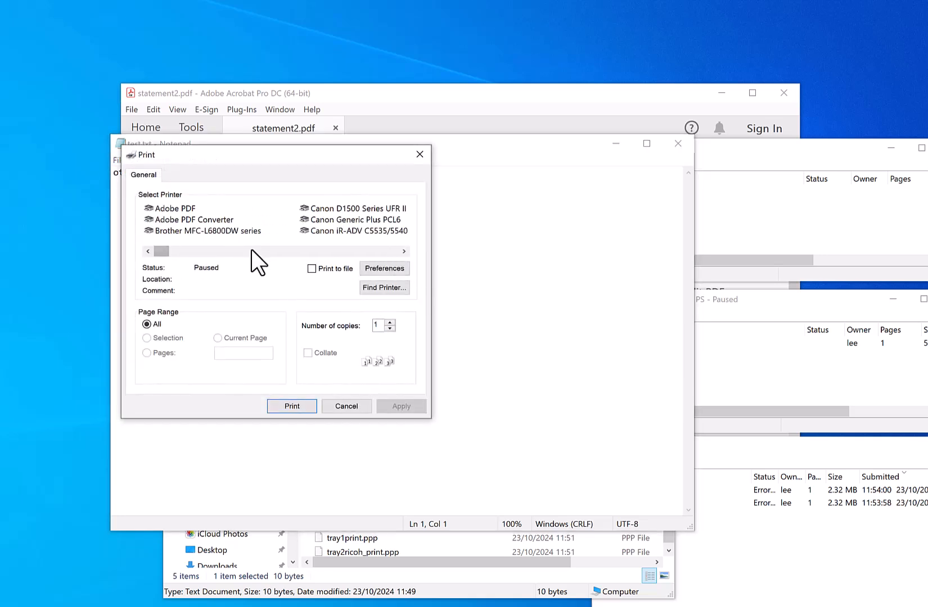
left_click(342, 209)
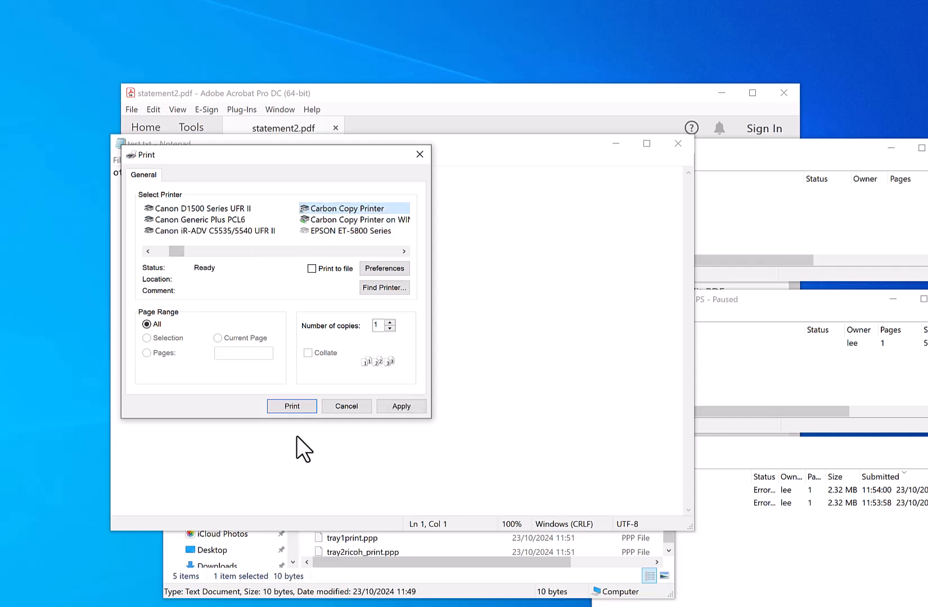
left_click(287, 406)
left_click(616, 145)
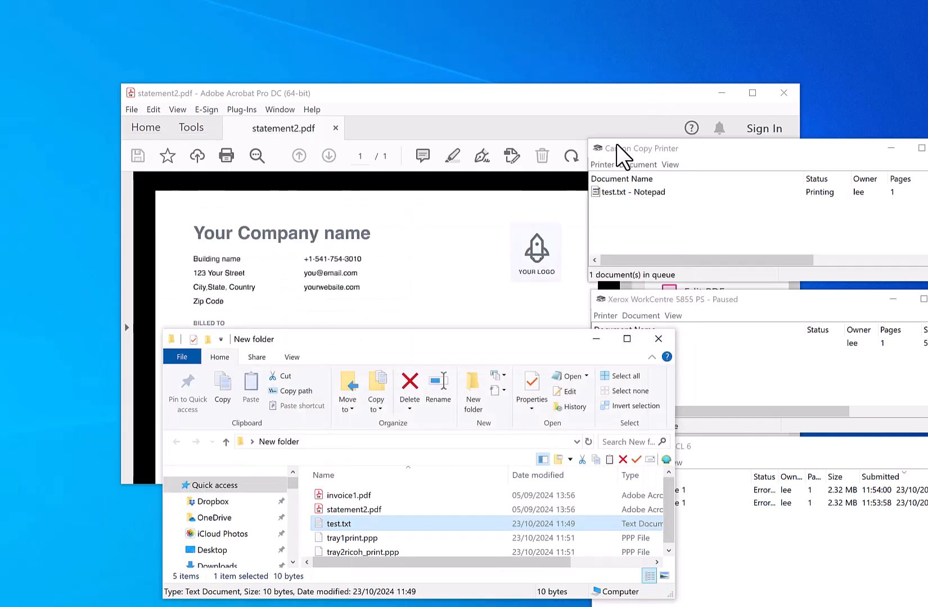
Bring the Xerox WorkCentre 5855 PS queue forward and select its test.pdf job
left_click(735, 393)
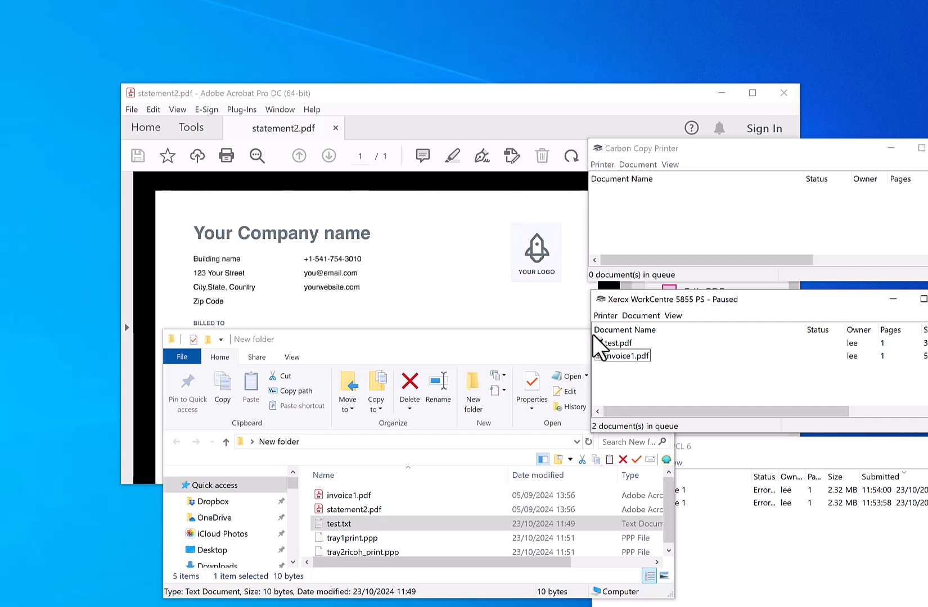
left_click(617, 342)
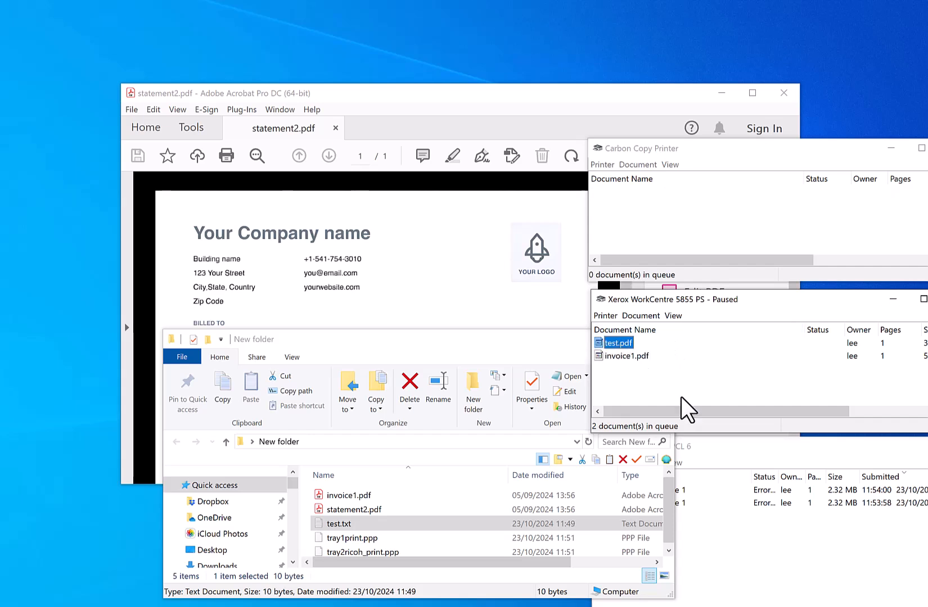